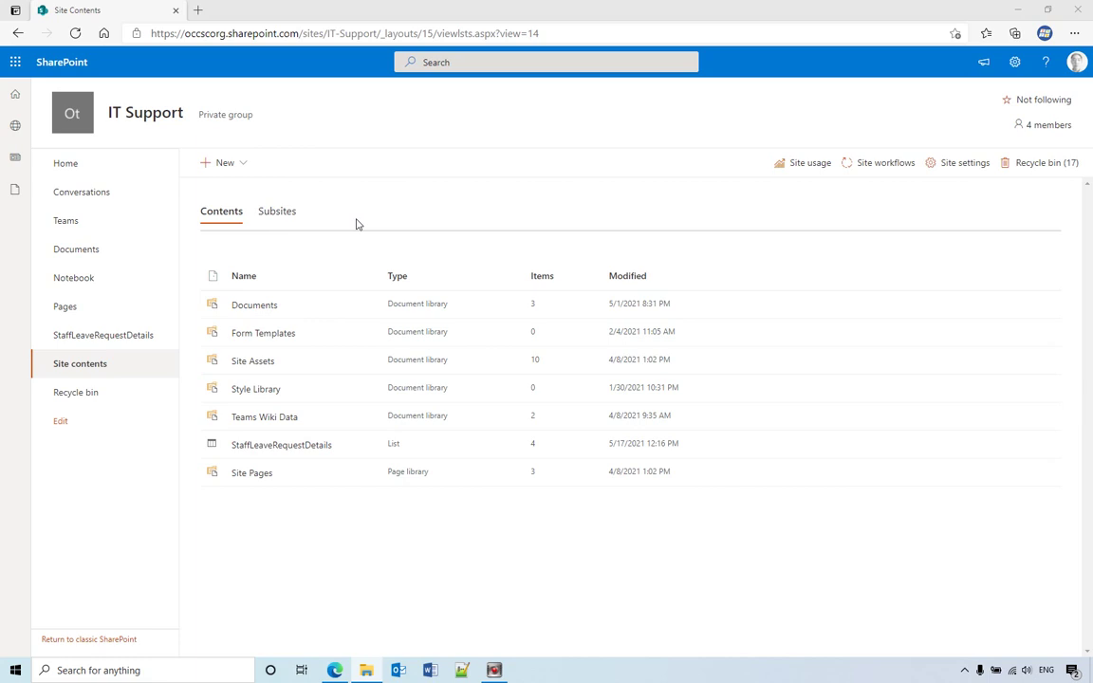
Step: On the IT Support site contents, choose New > List
click(236, 166)
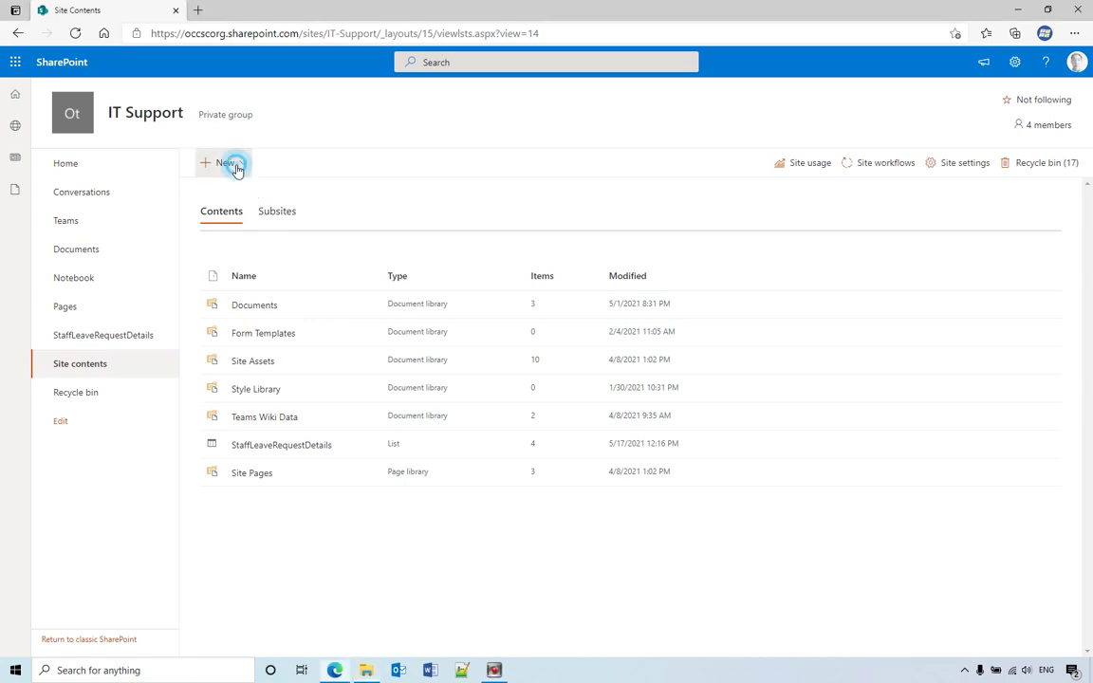
click(219, 191)
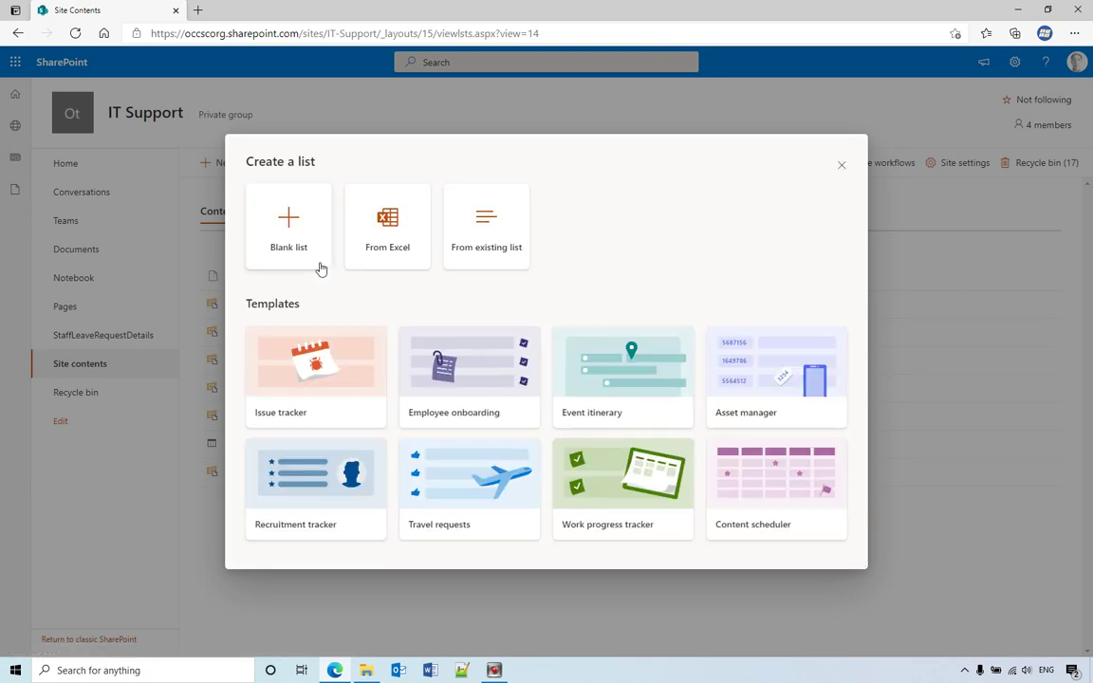
Step: Create a blank list named 'Office leave request'
click(302, 243)
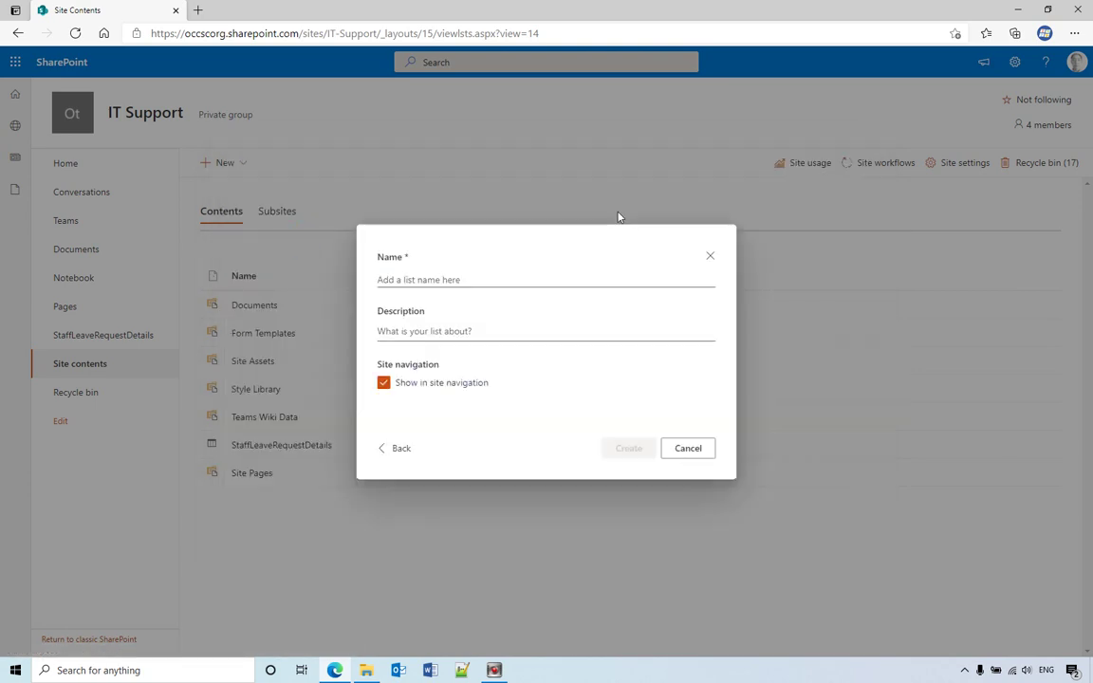
click(495, 275)
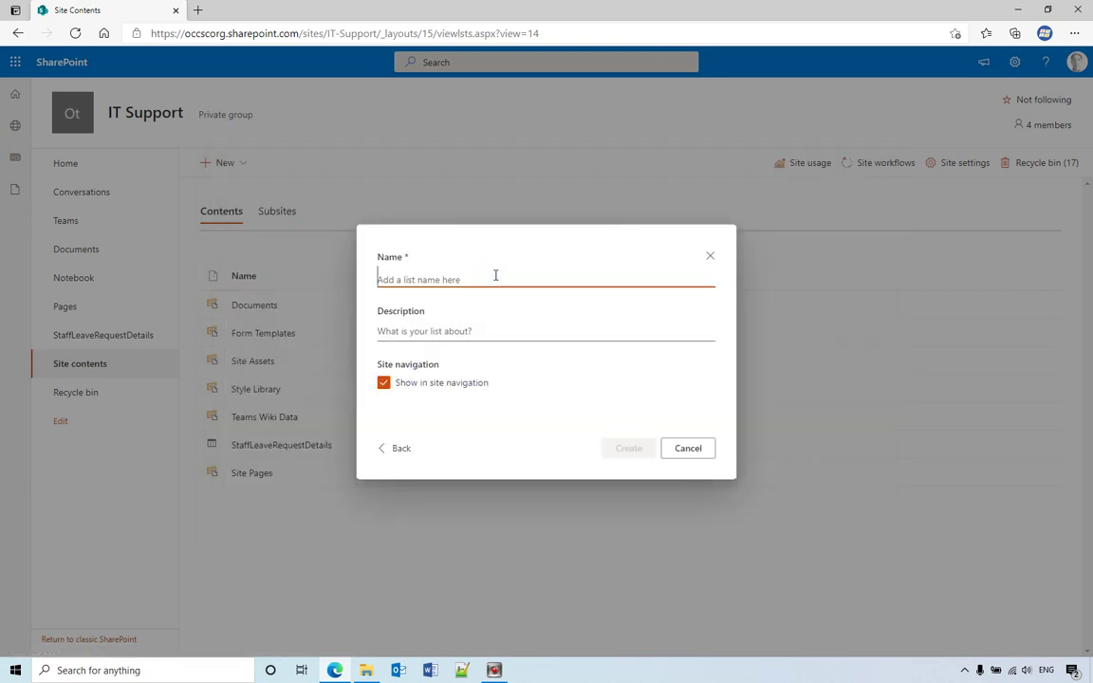
text(Office leave reque)
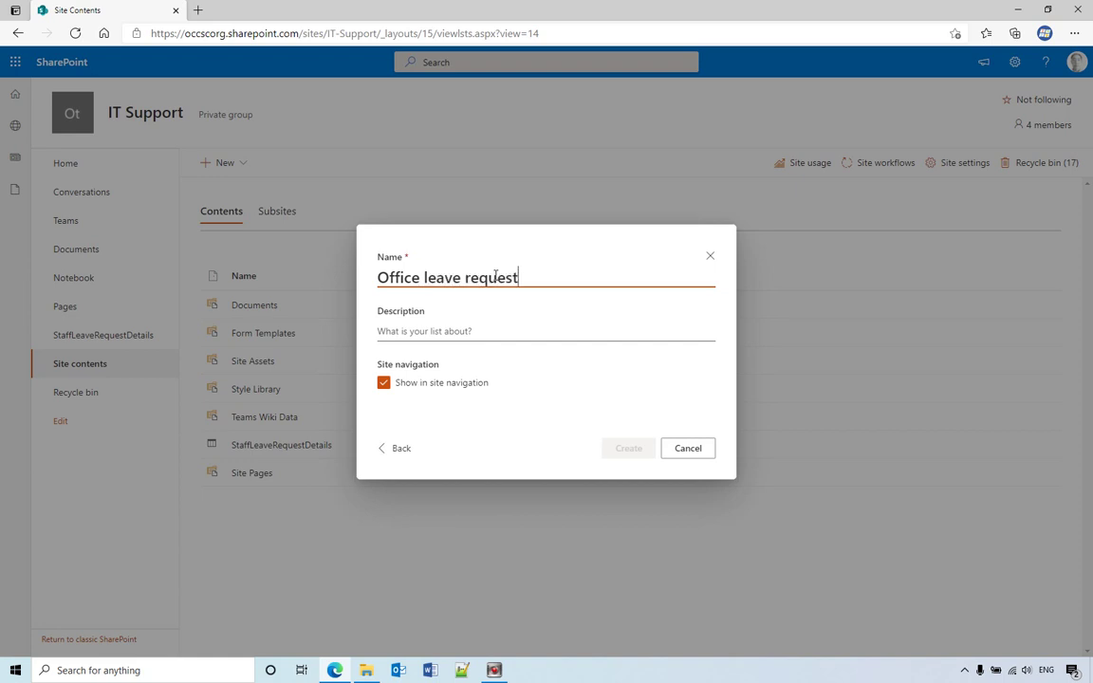
text(st)
click(631, 450)
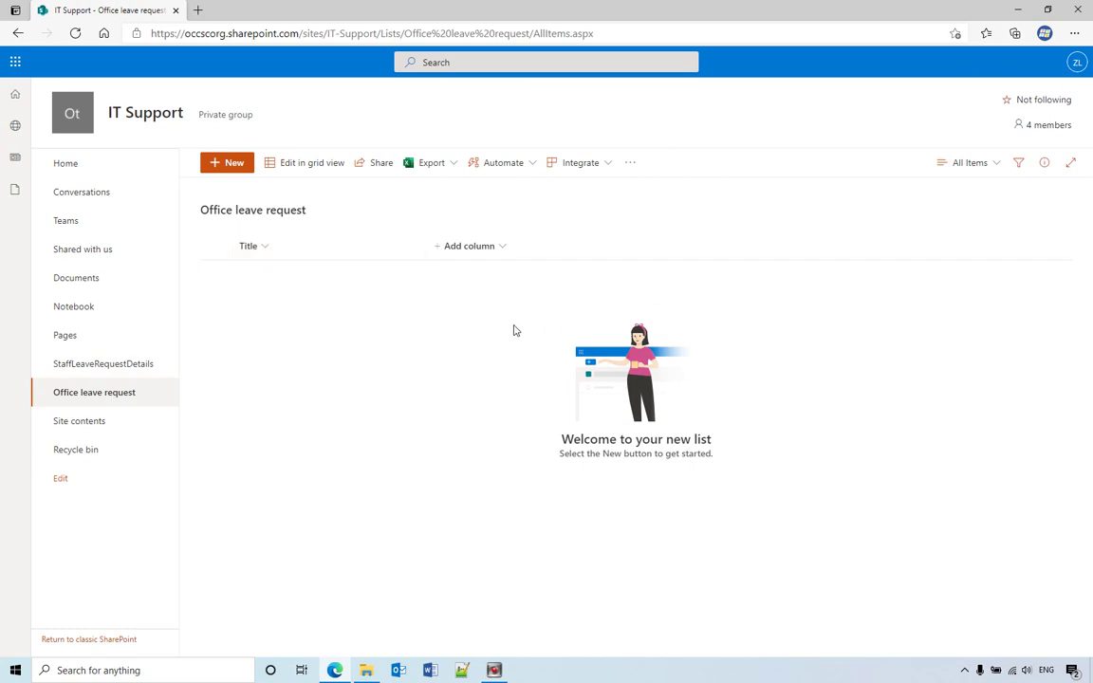
Step: Reload the new list page and go to its List settings
click(865, 301)
click(75, 33)
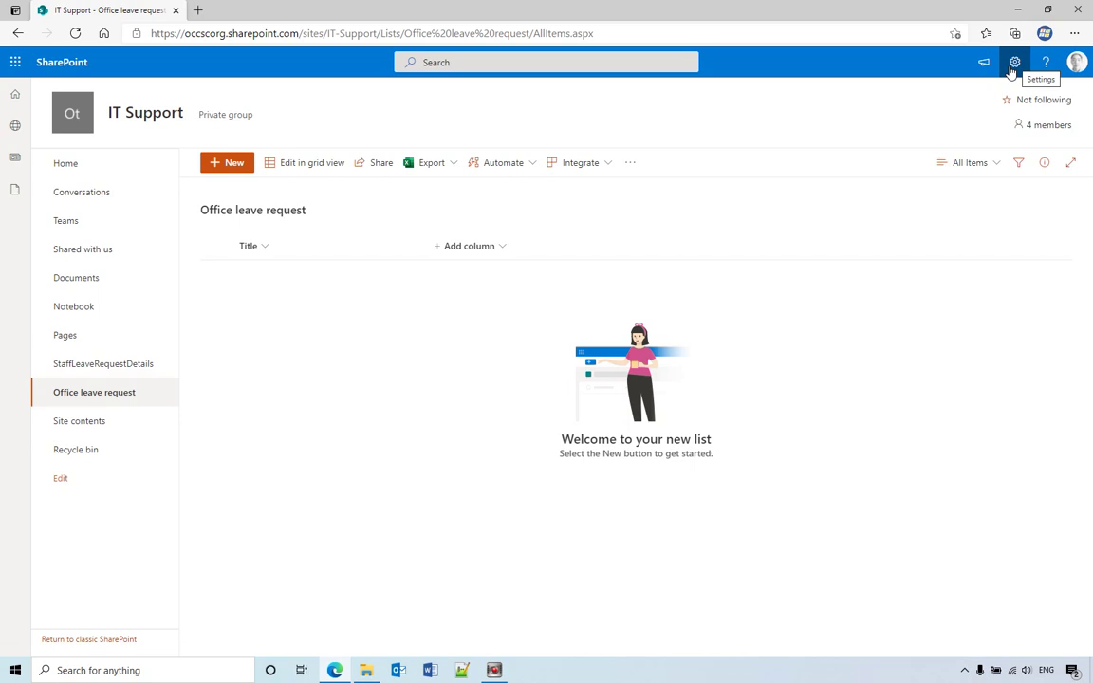
click(1014, 62)
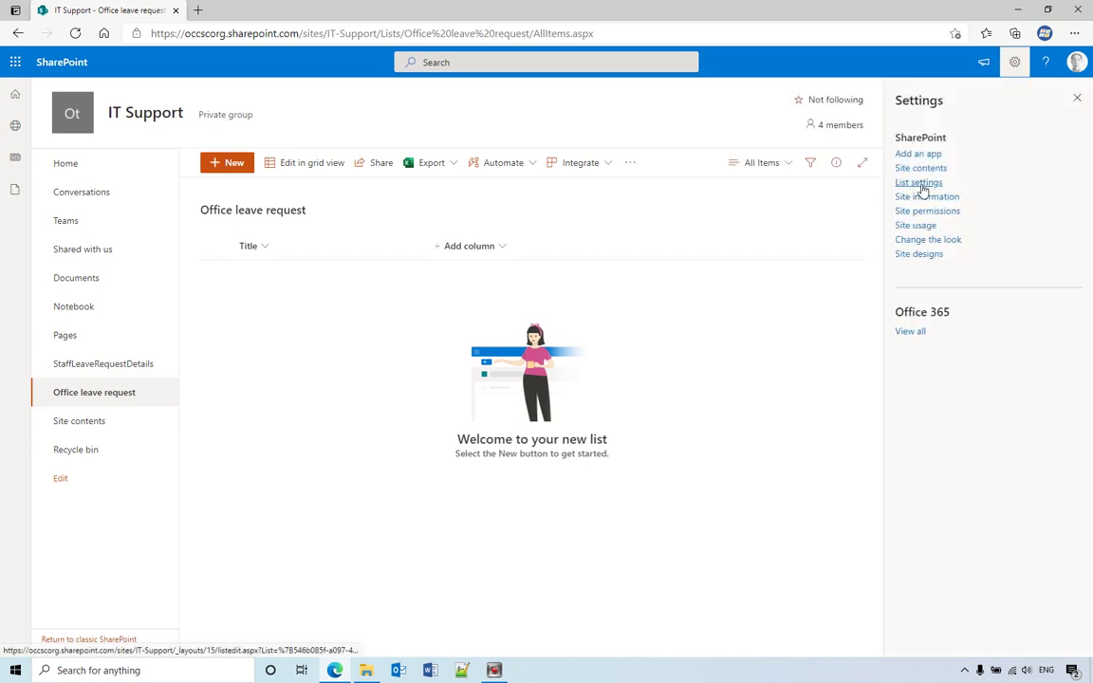
click(920, 182)
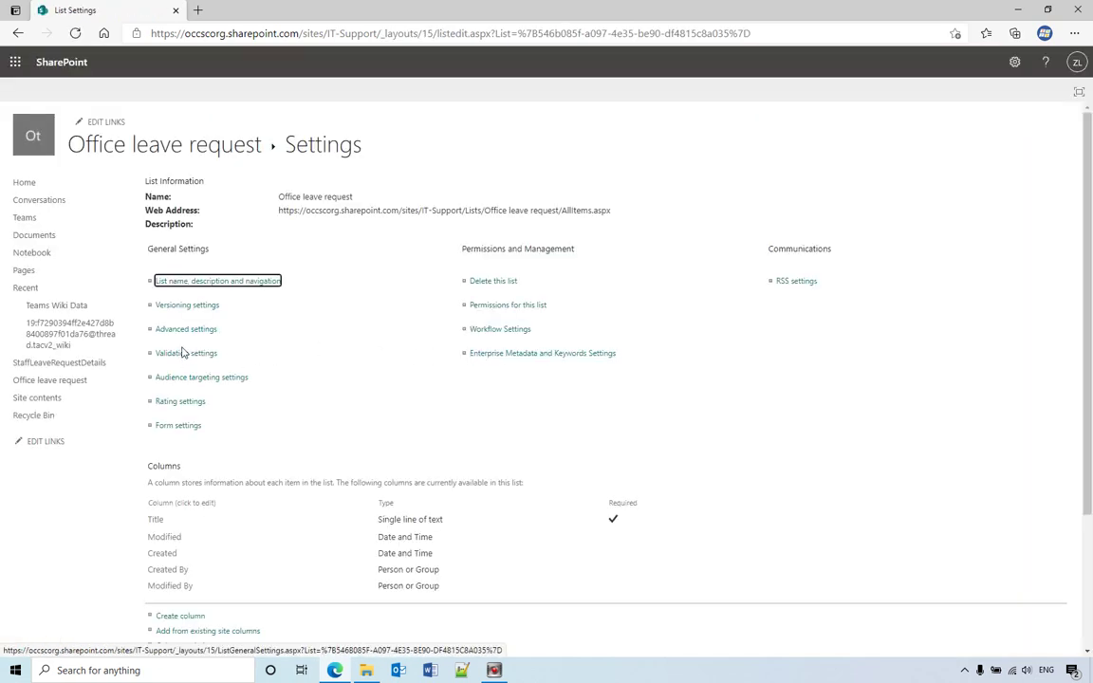
Step: Set 'Allow management of content types' to Yes in the list's Advanced settings
click(181, 332)
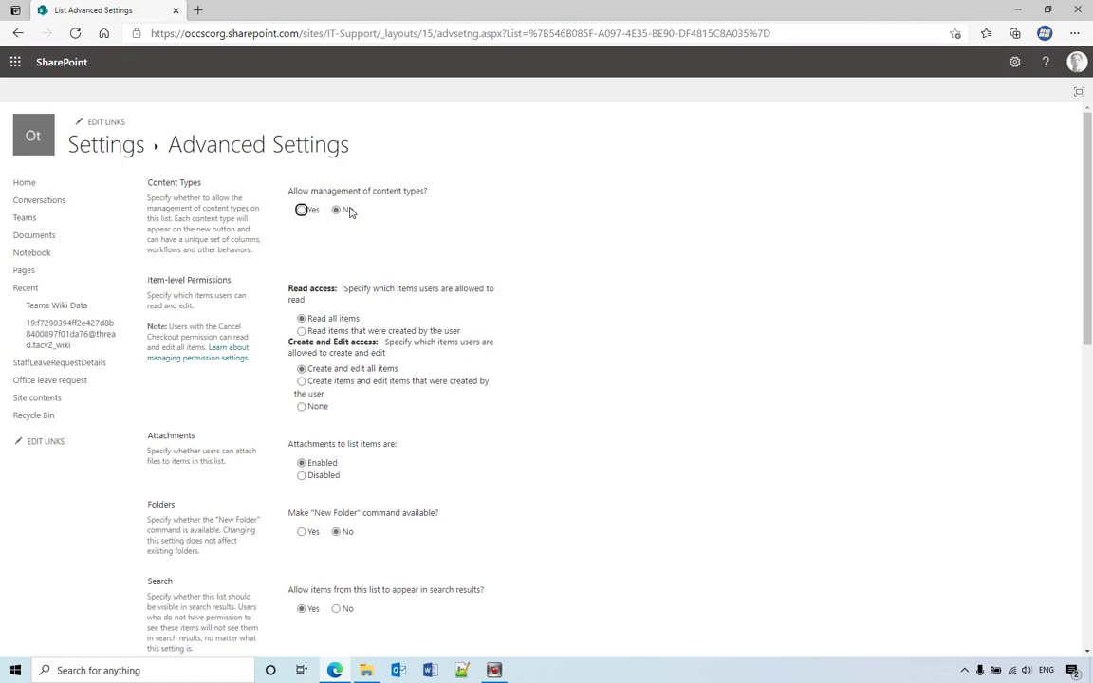
click(302, 210)
scroll(675, 349, down, 10)
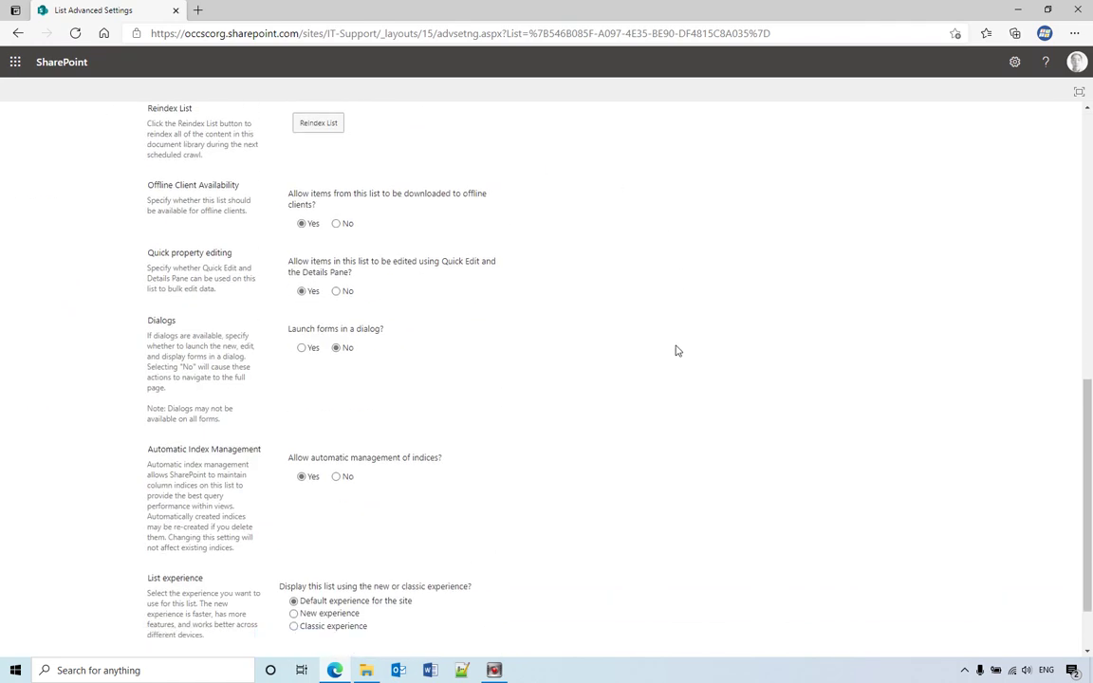
click(442, 597)
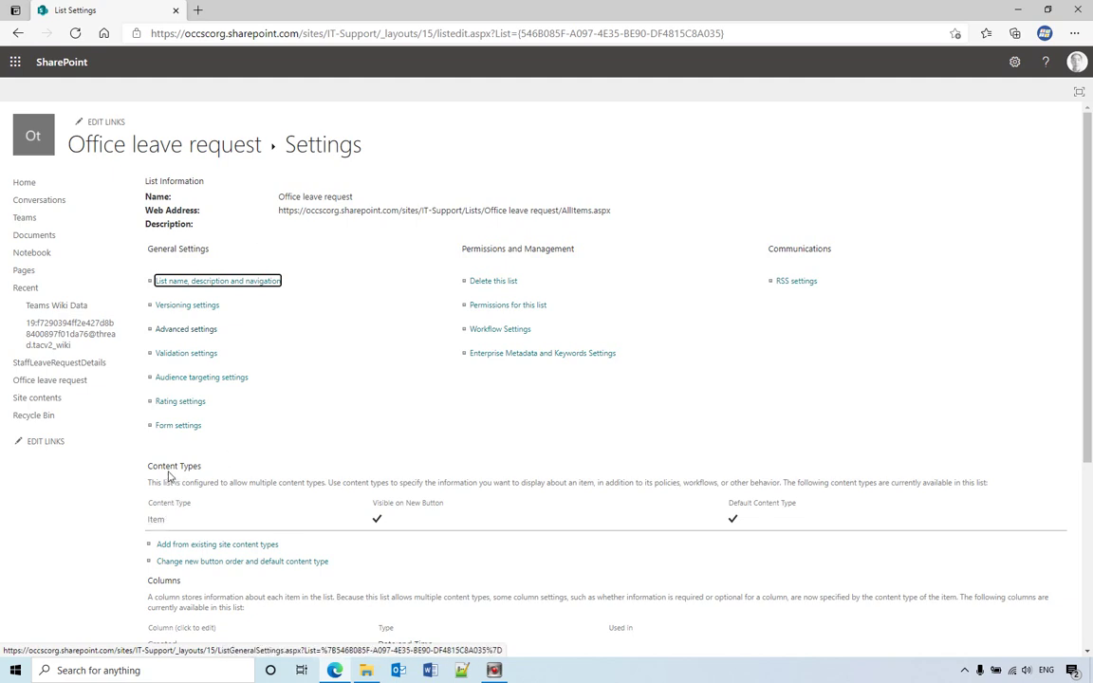
Step: In the Item content type, set the Title column to Hidden (Will not appear in forms)
click(156, 521)
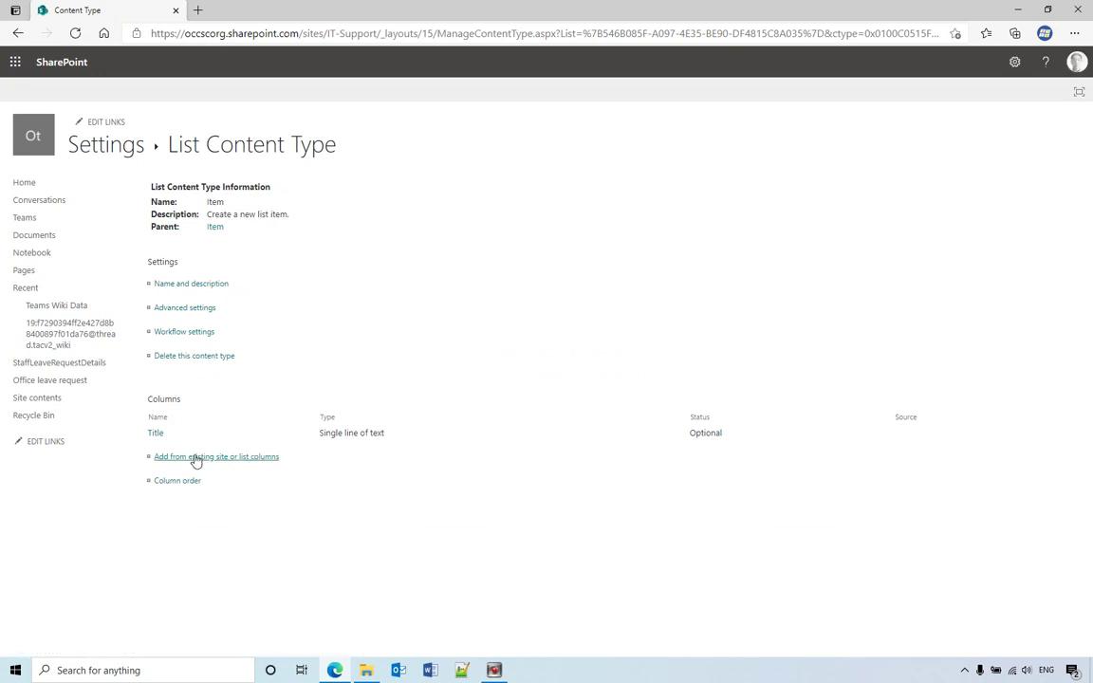
click(156, 433)
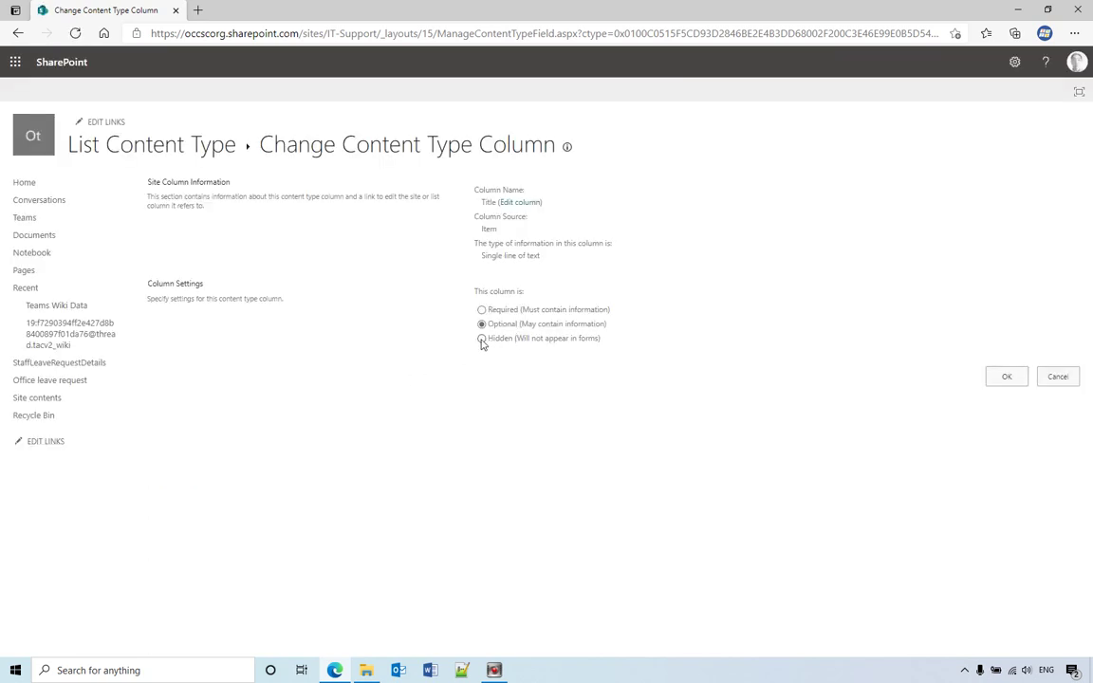
click(482, 340)
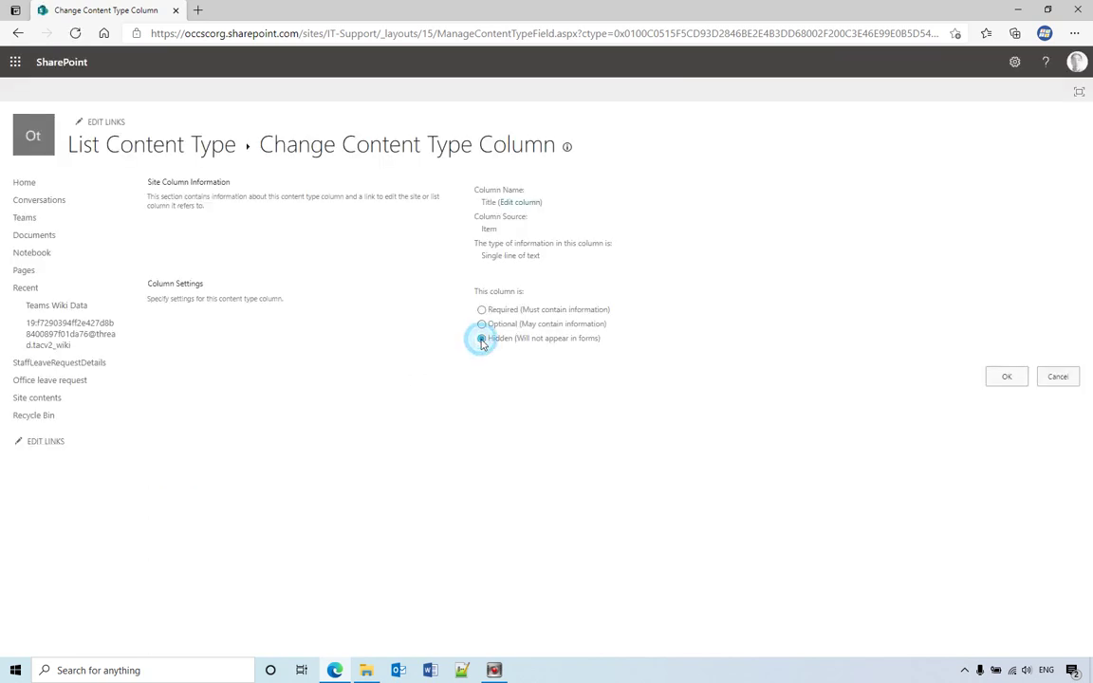
click(993, 381)
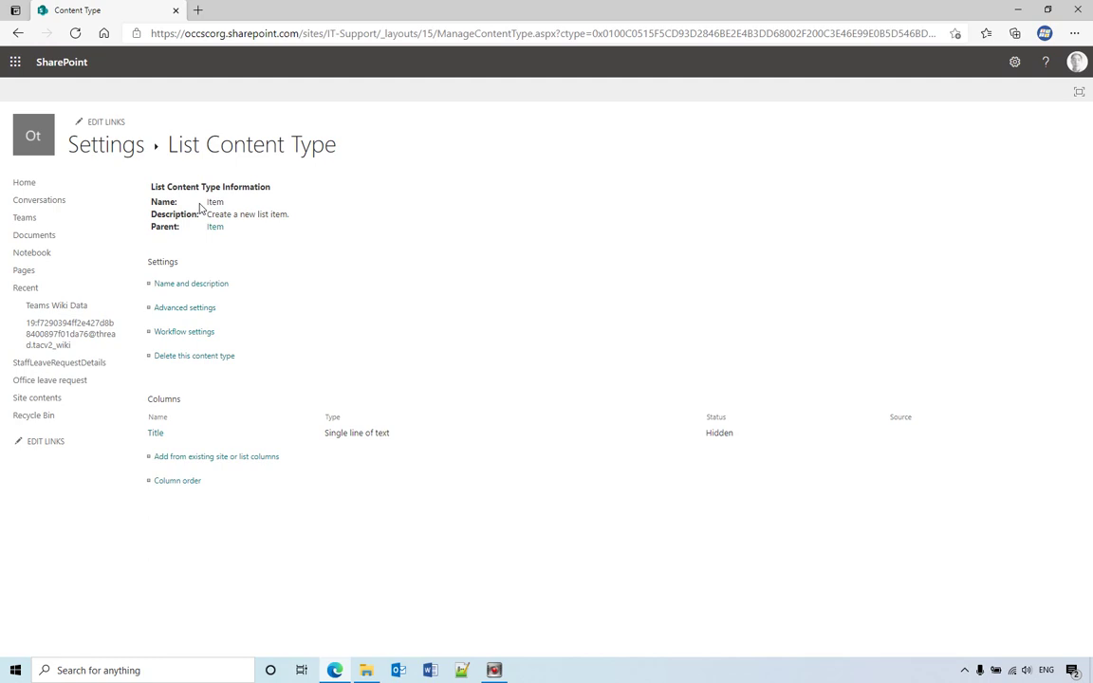
Step: Back on the Office leave request list, check that the new item form no longer shows Title
click(120, 144)
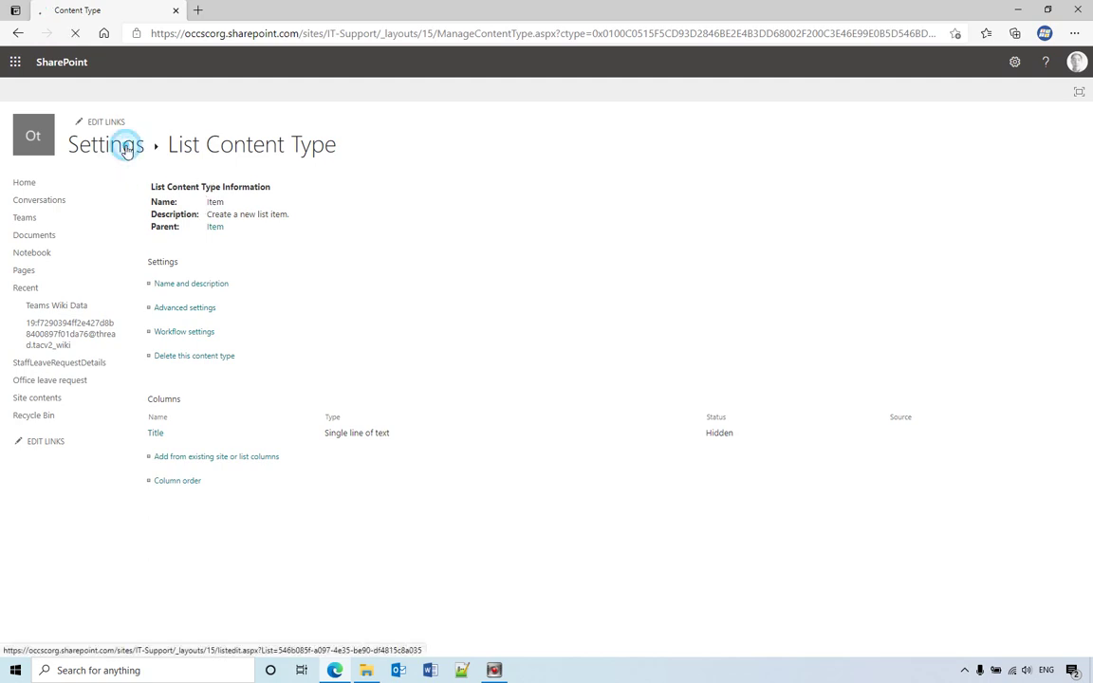
click(152, 144)
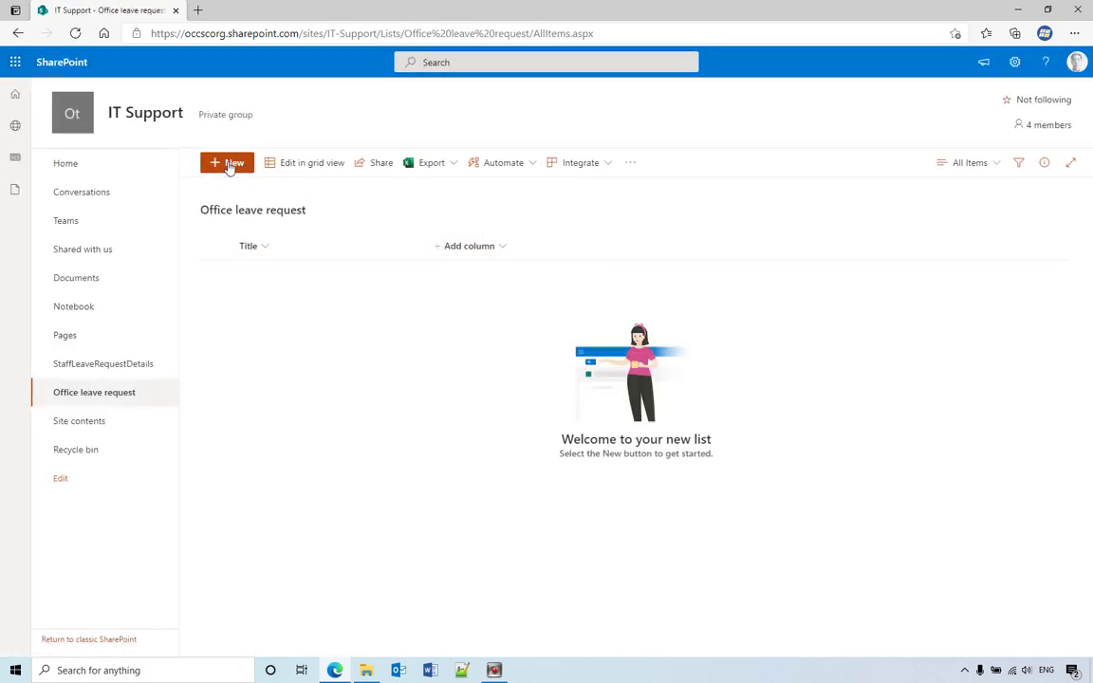
click(229, 165)
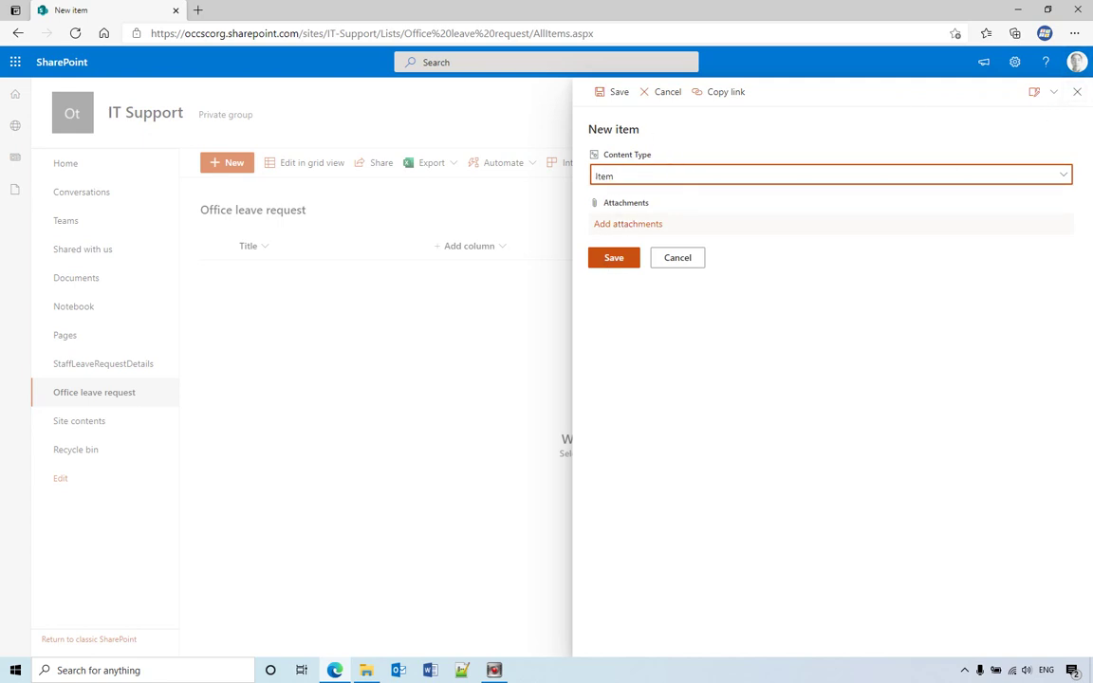
click(1076, 91)
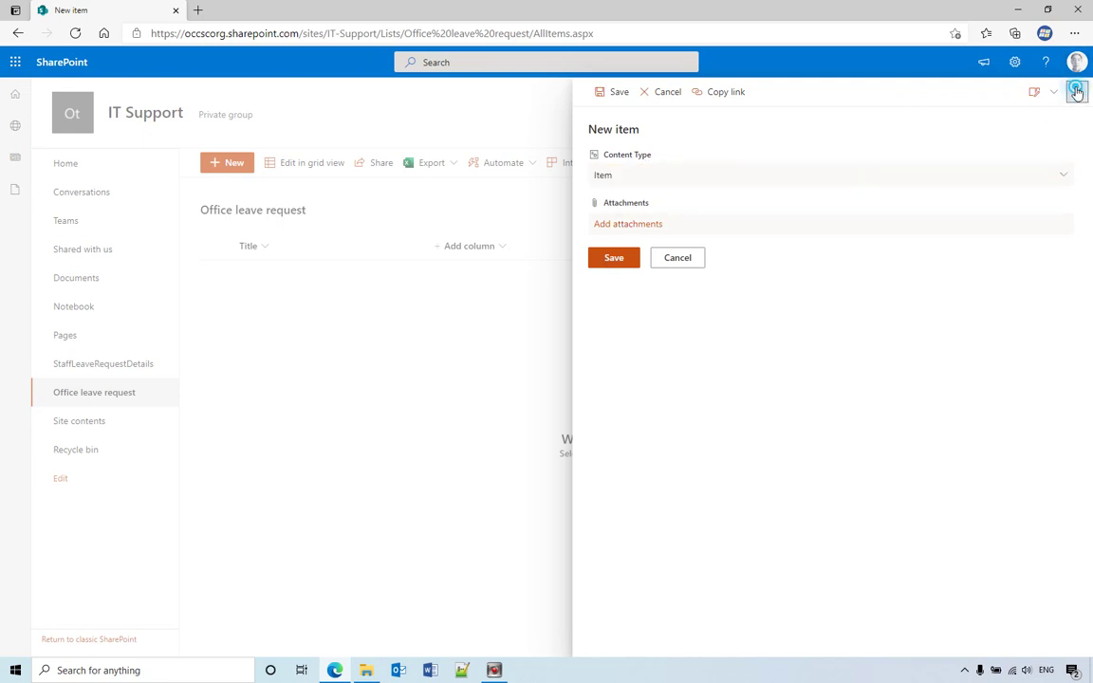
Step: Set 'Allow management of content types' back to No in the list's Advanced settings
click(1014, 62)
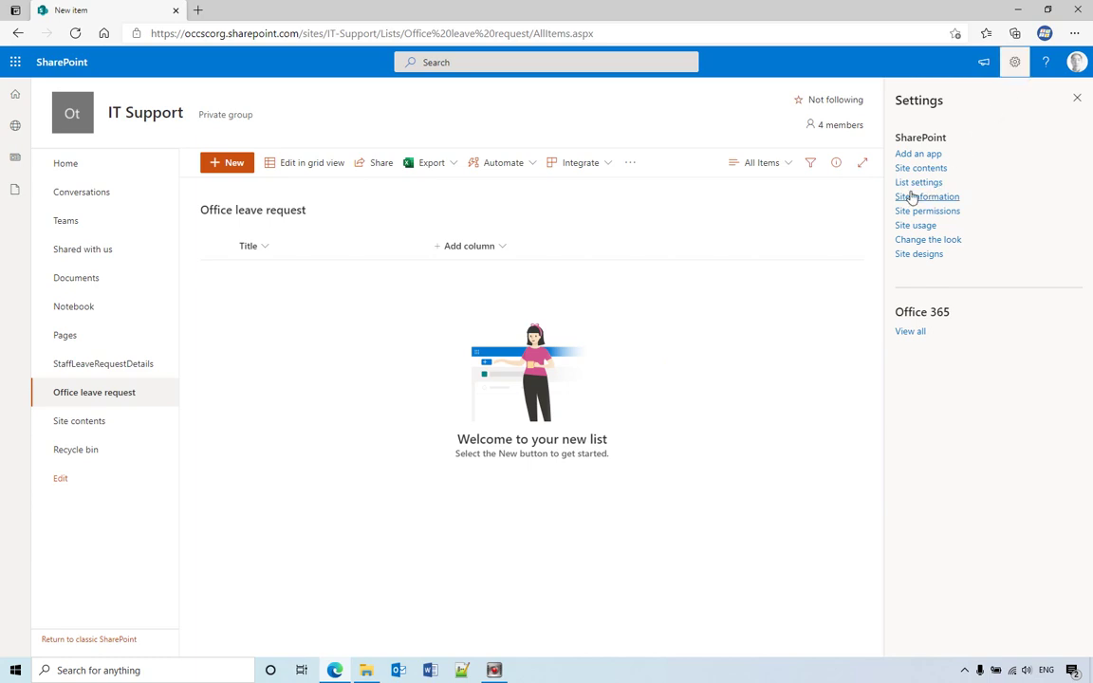
click(910, 183)
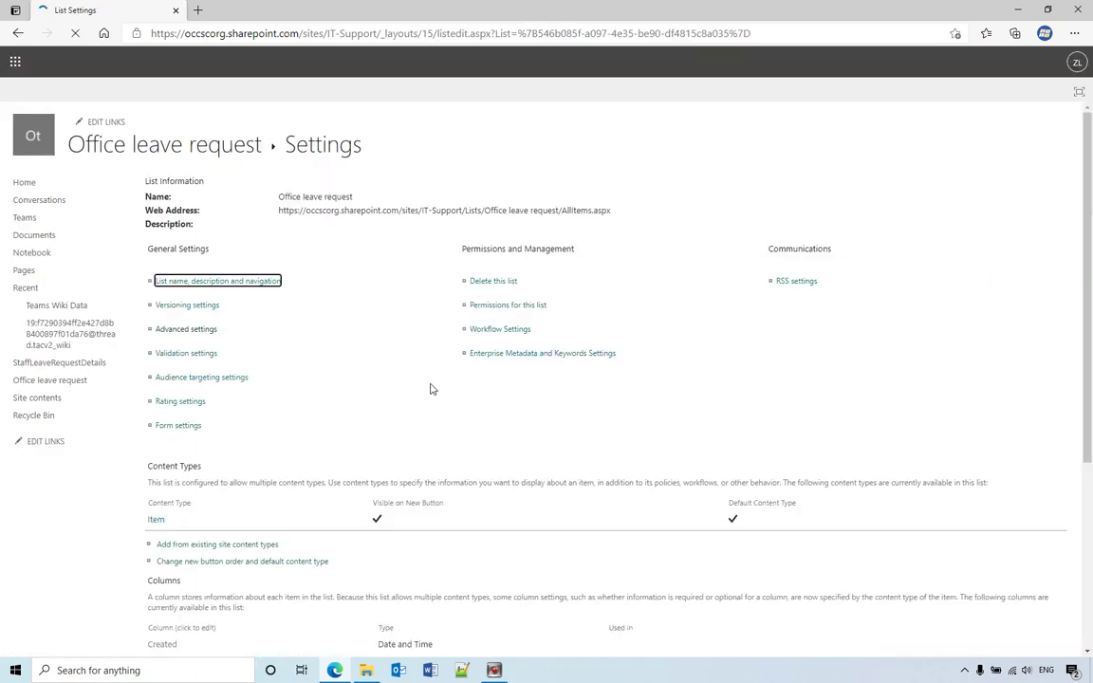
click(202, 329)
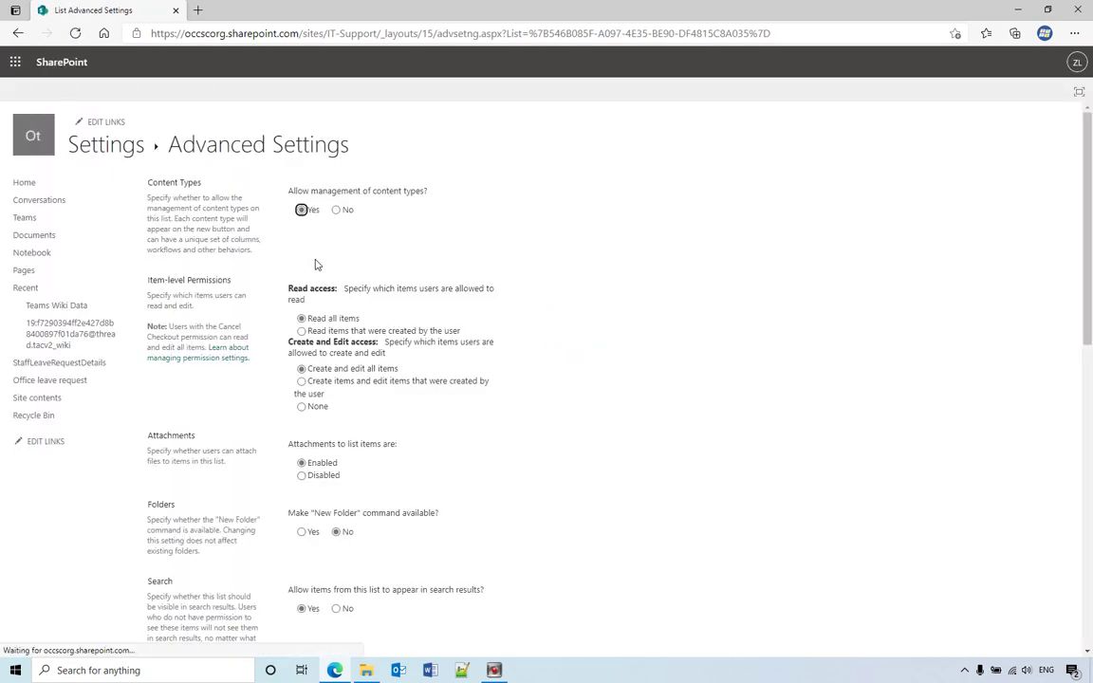
click(337, 211)
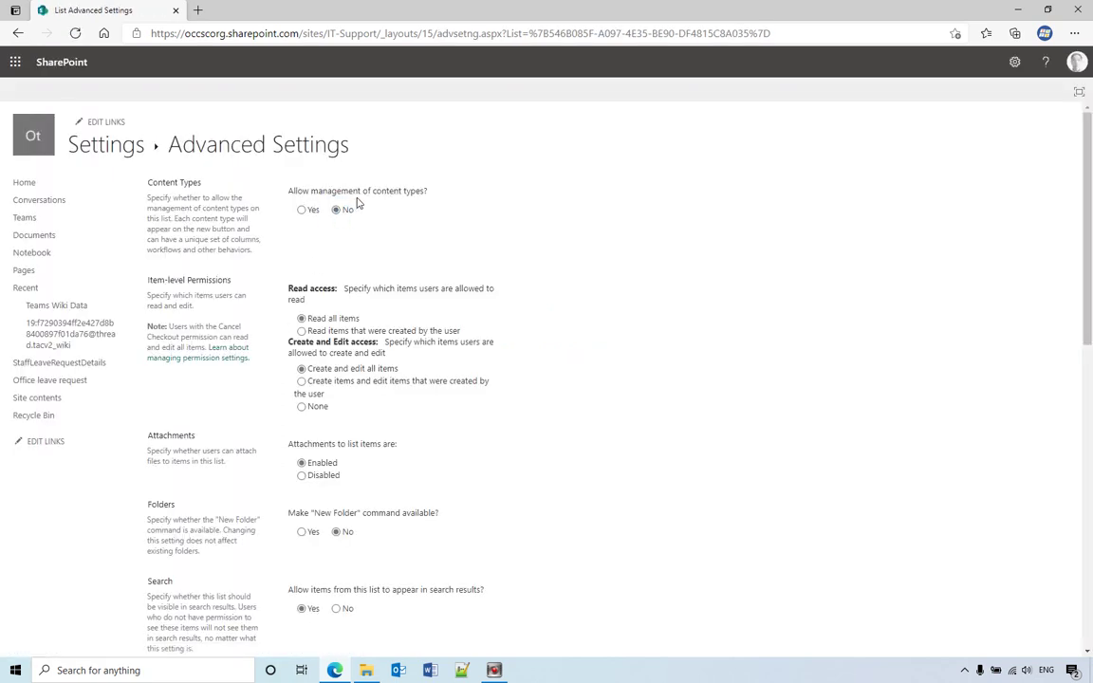
scroll(609, 363, down, 8)
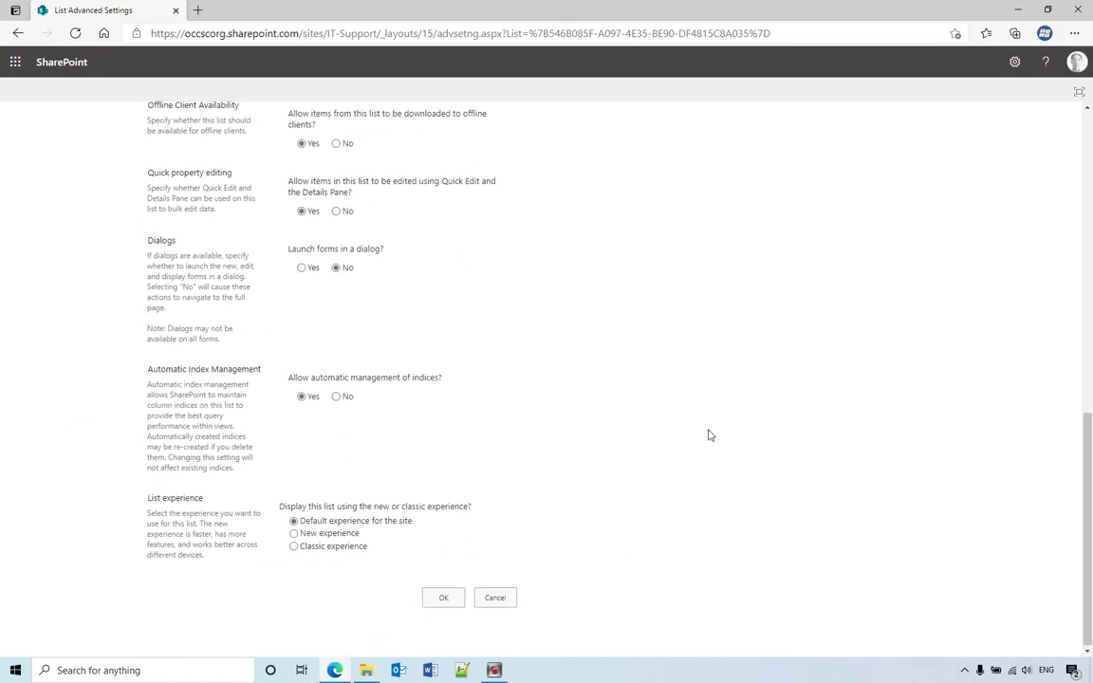
click(441, 595)
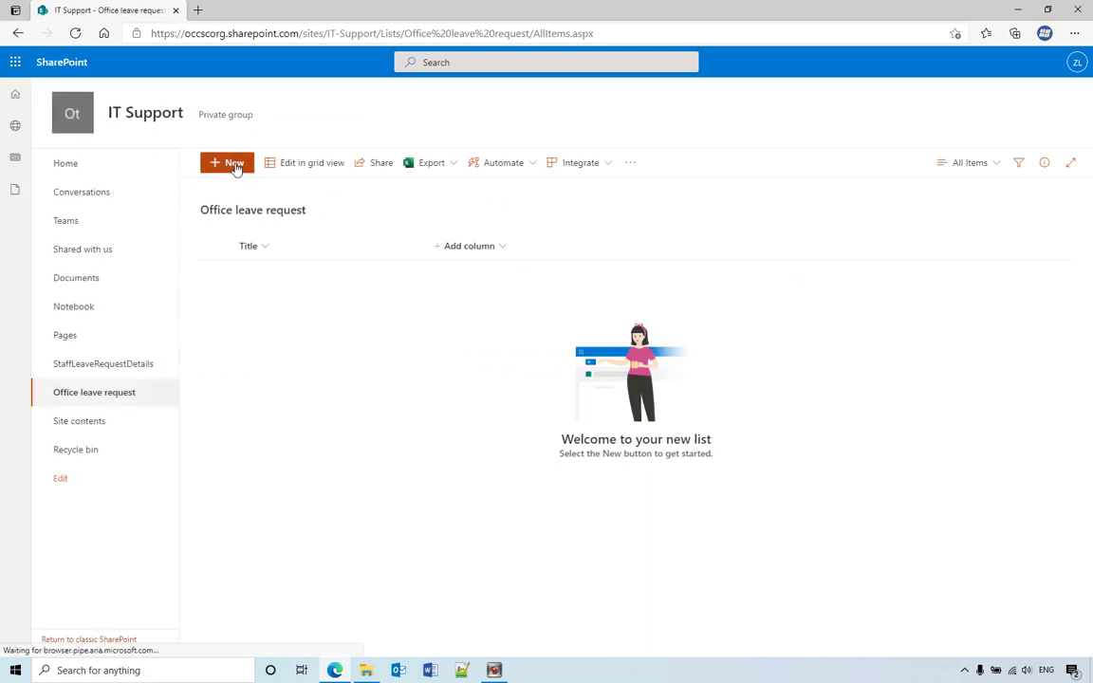
click(234, 164)
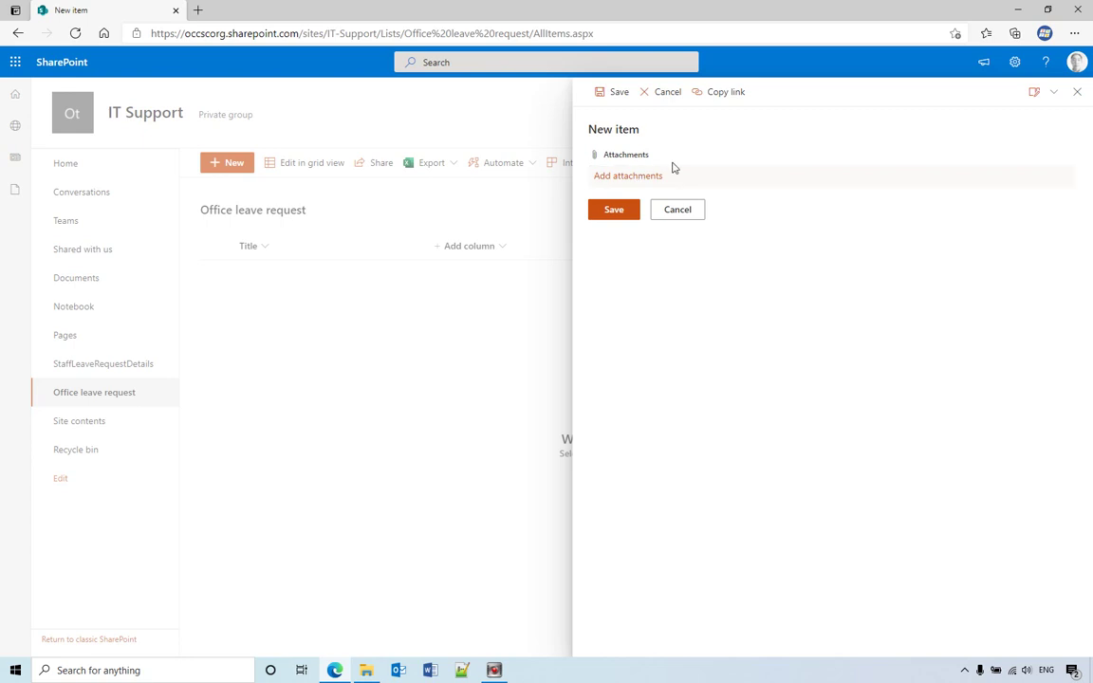
click(675, 215)
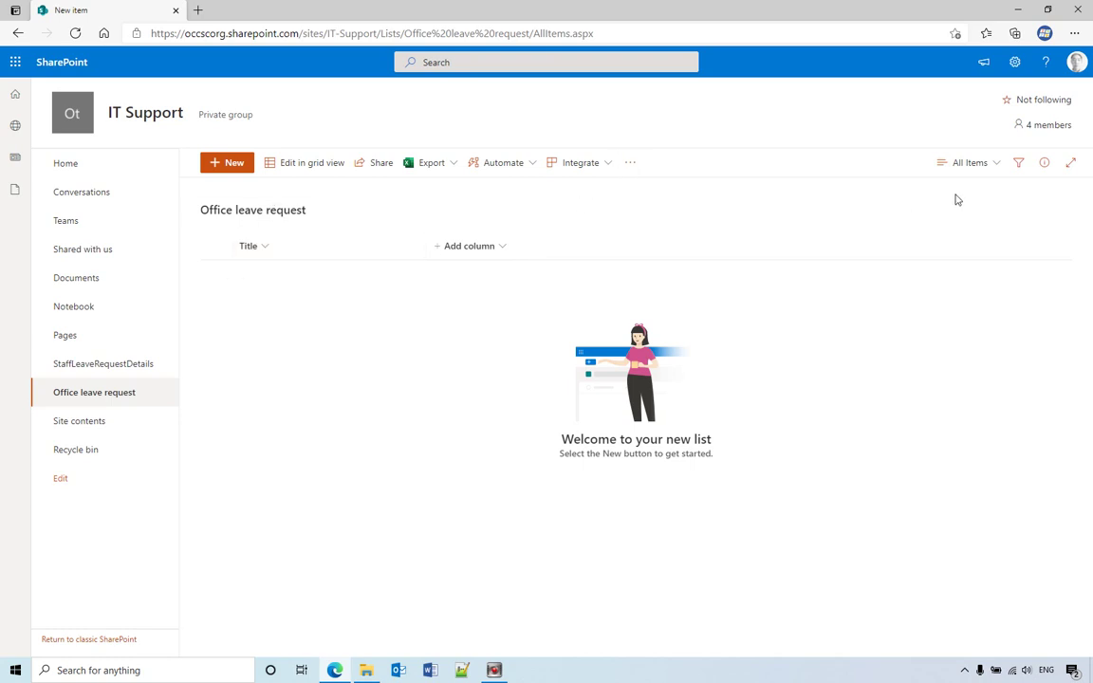
Step: Untick Title under Show/hide columns and apply, twice, saving the All Items view
click(264, 247)
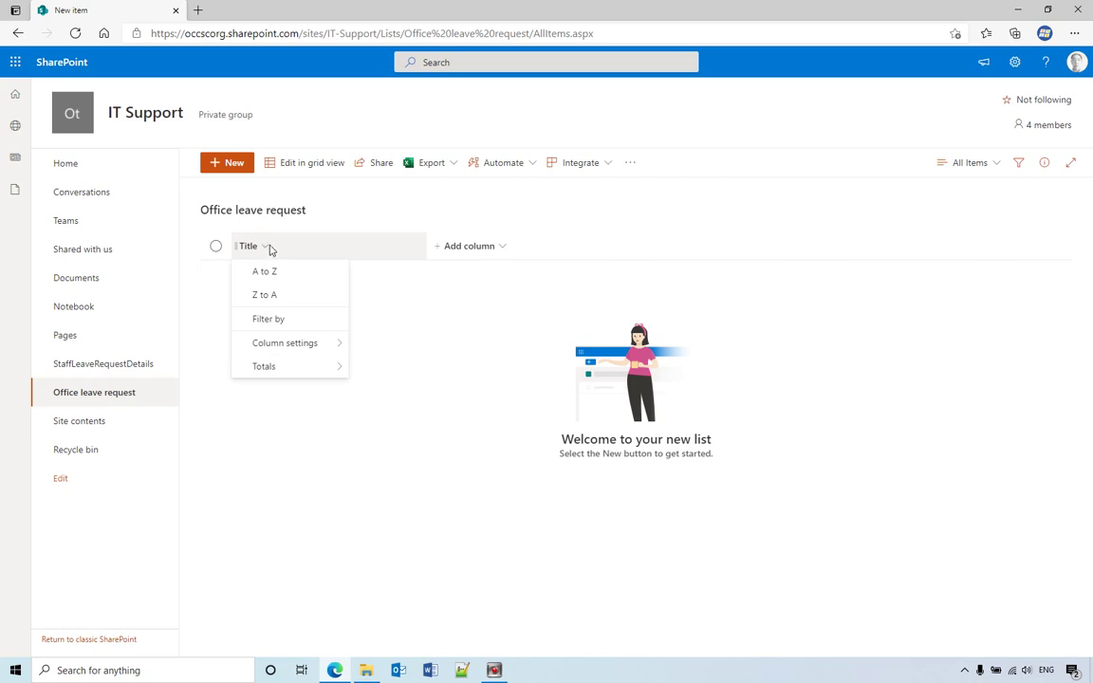
mouse_move(286, 349)
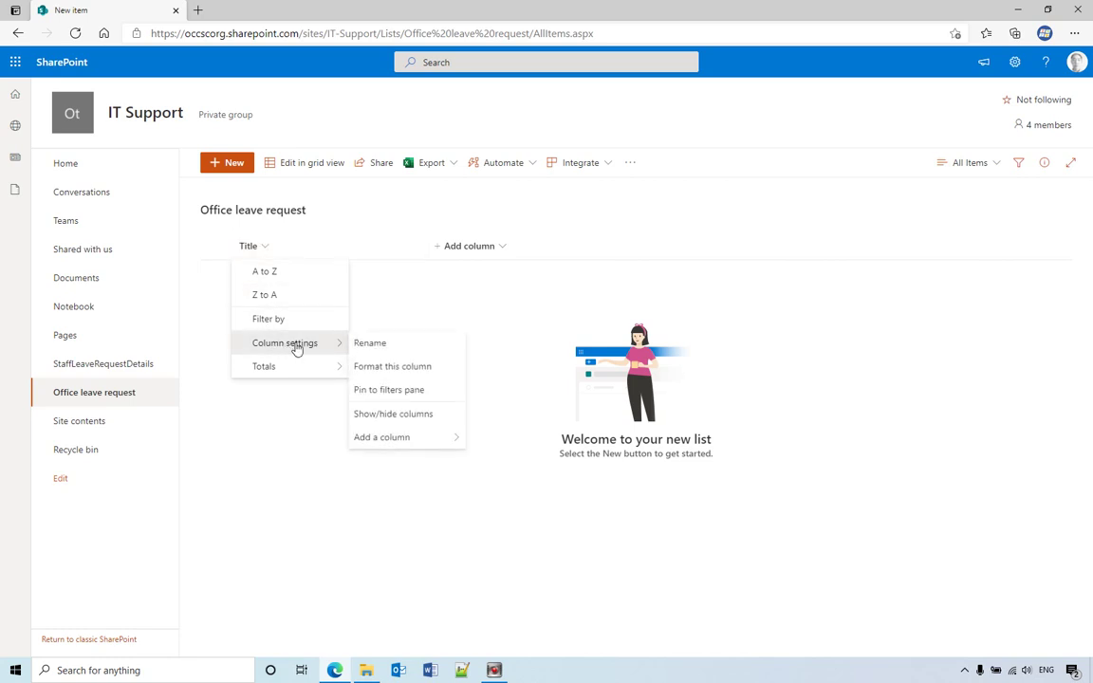
click(393, 416)
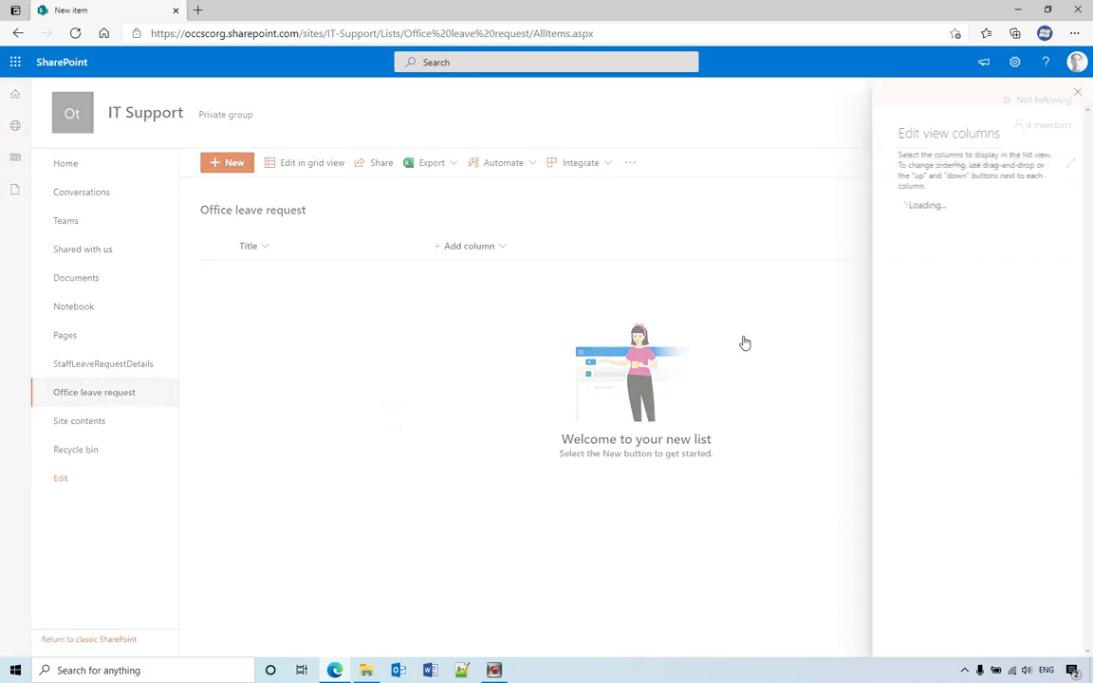
click(908, 209)
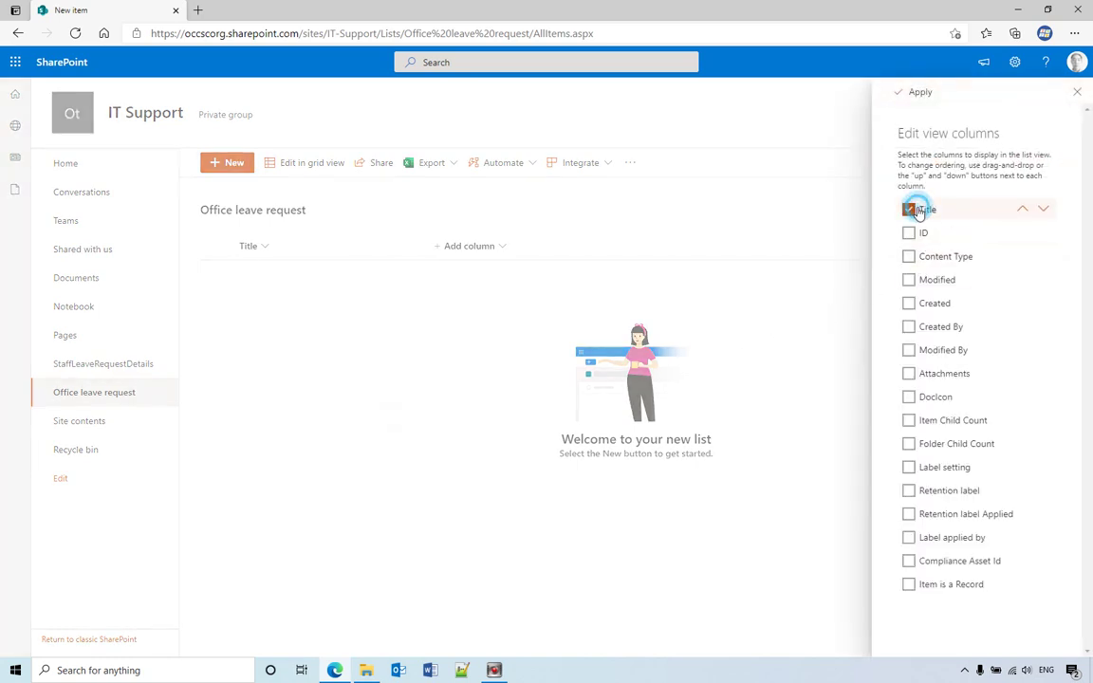
click(917, 92)
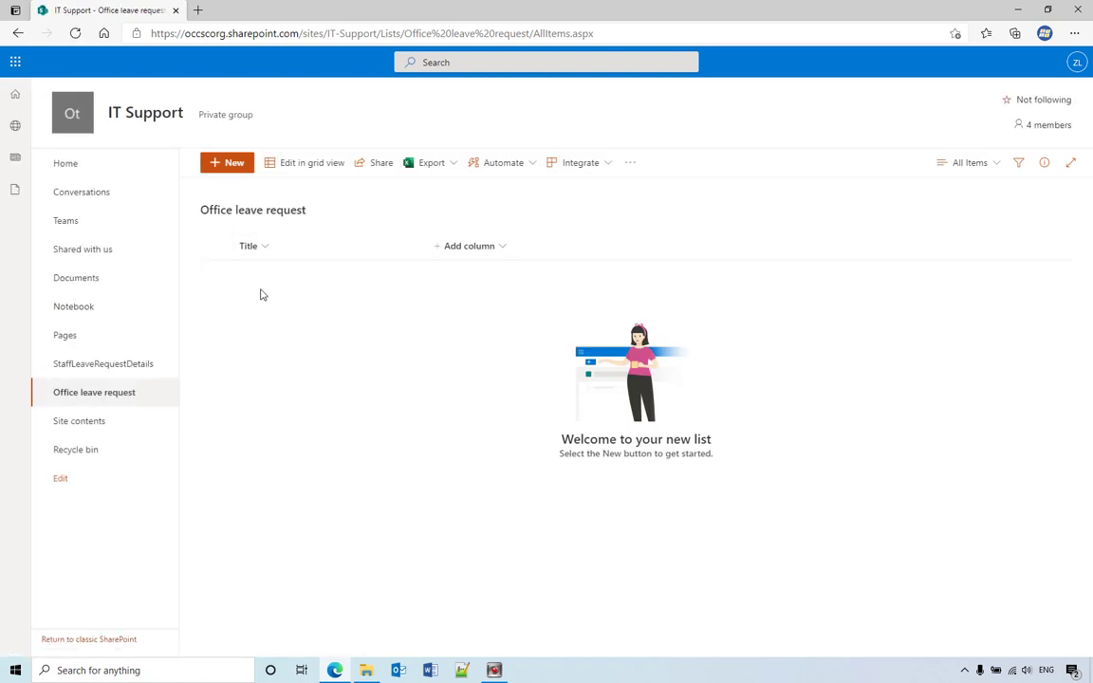
click(262, 248)
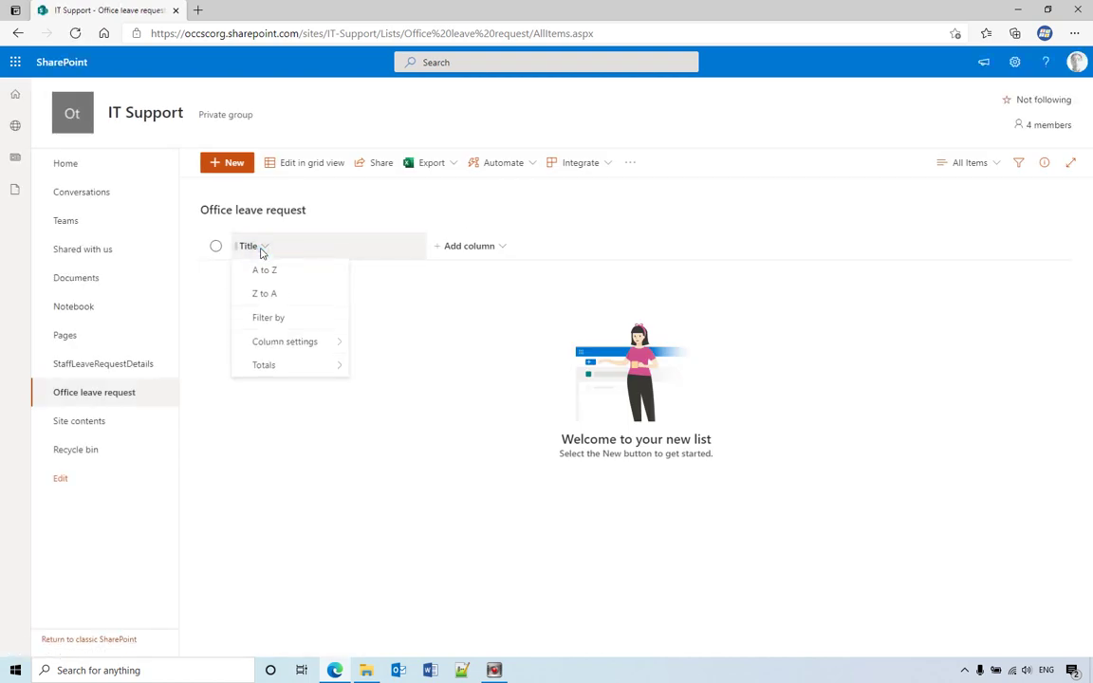
mouse_move(283, 345)
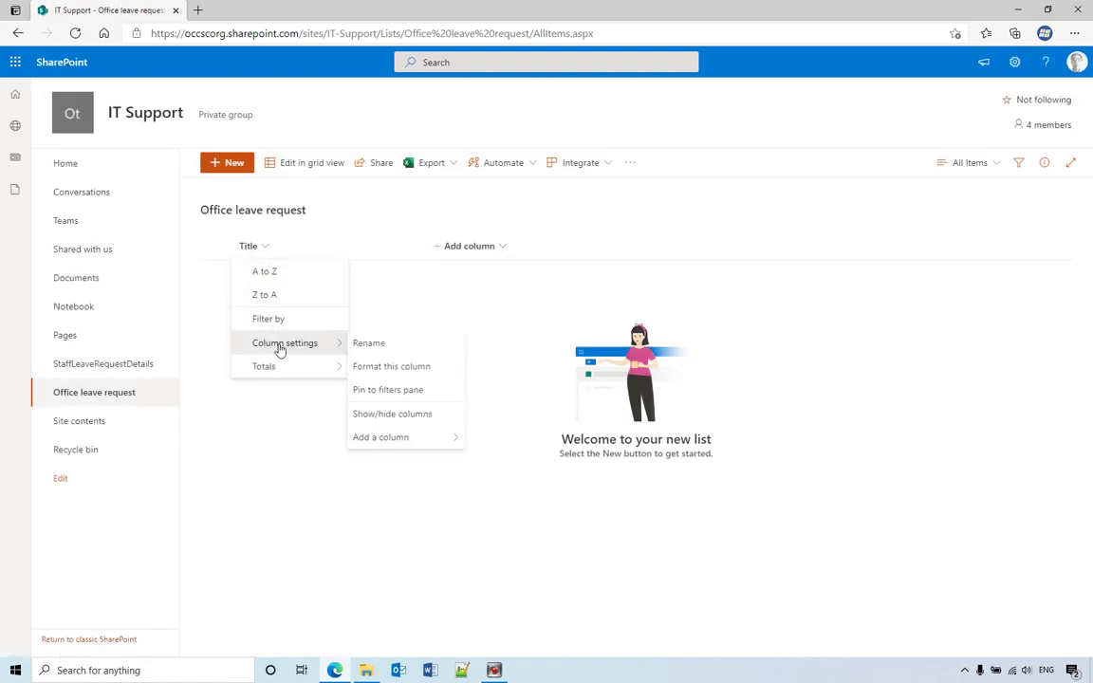
click(399, 413)
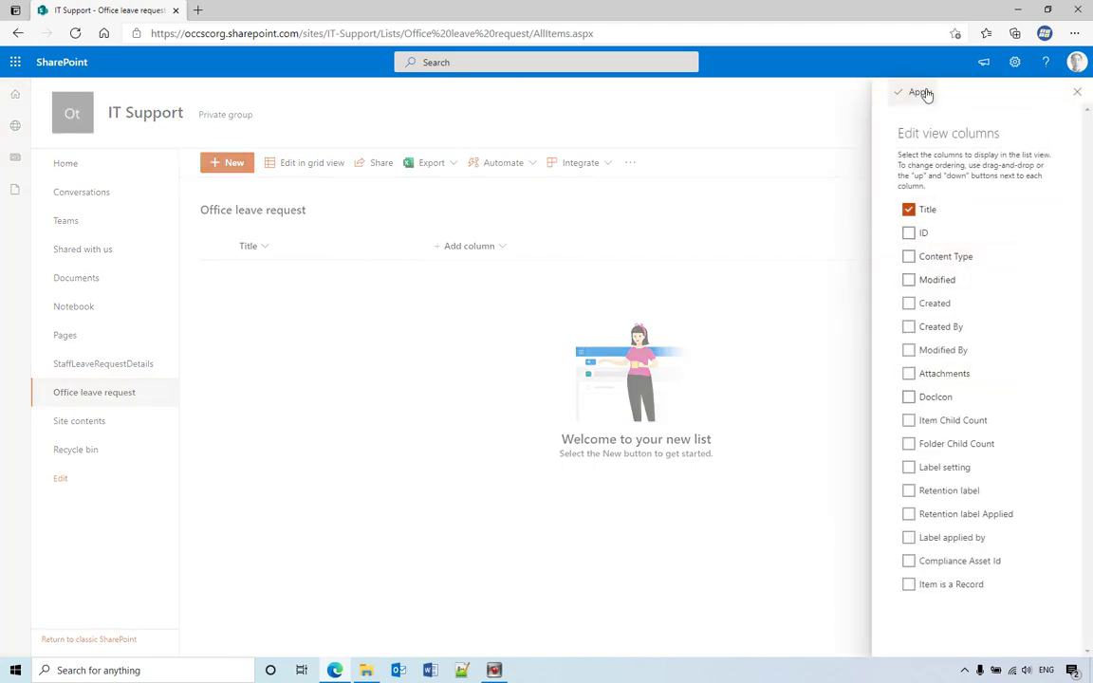
click(908, 208)
click(919, 91)
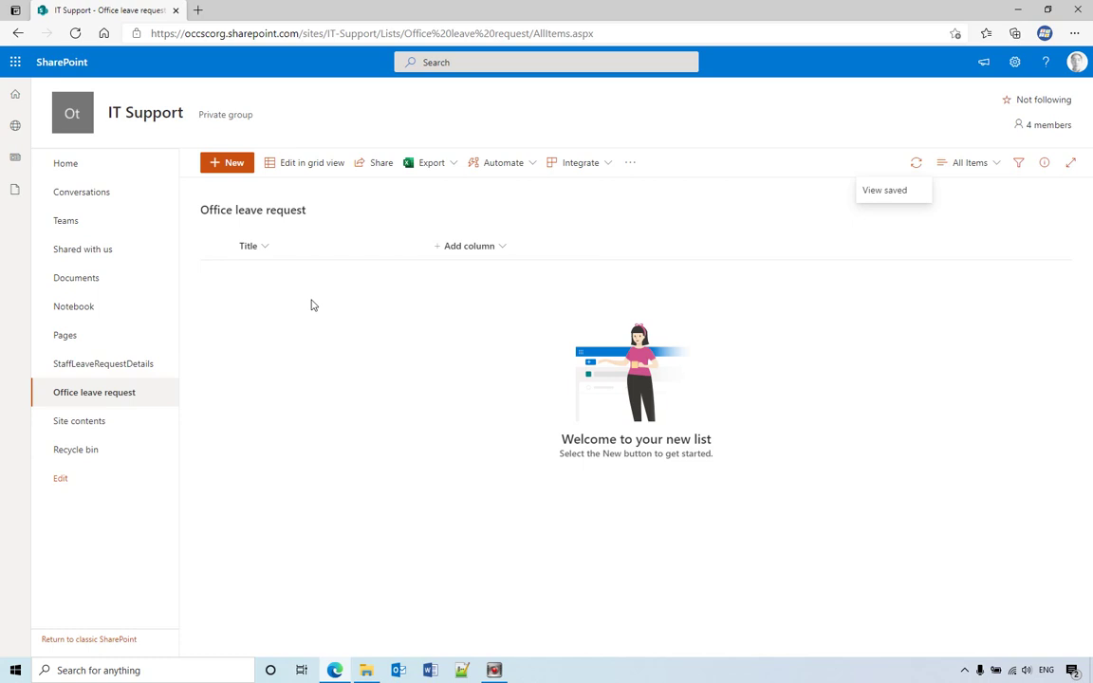
Step: Add a Choice column 'Leave type' with the two choices Sick and Vacation
click(466, 248)
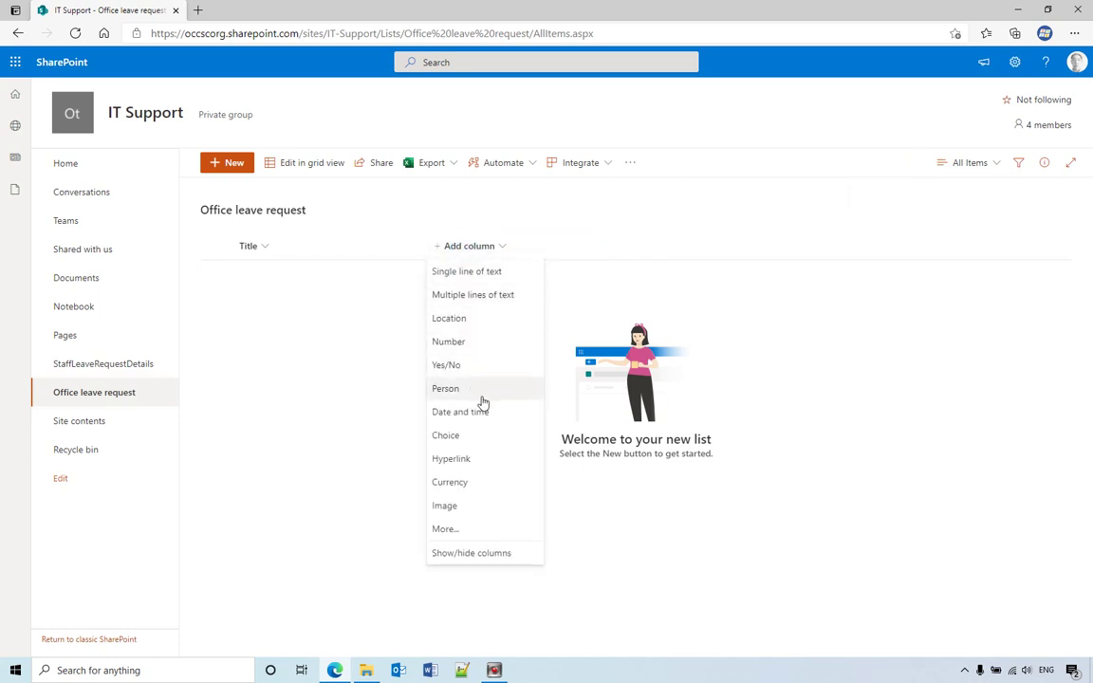
click(464, 437)
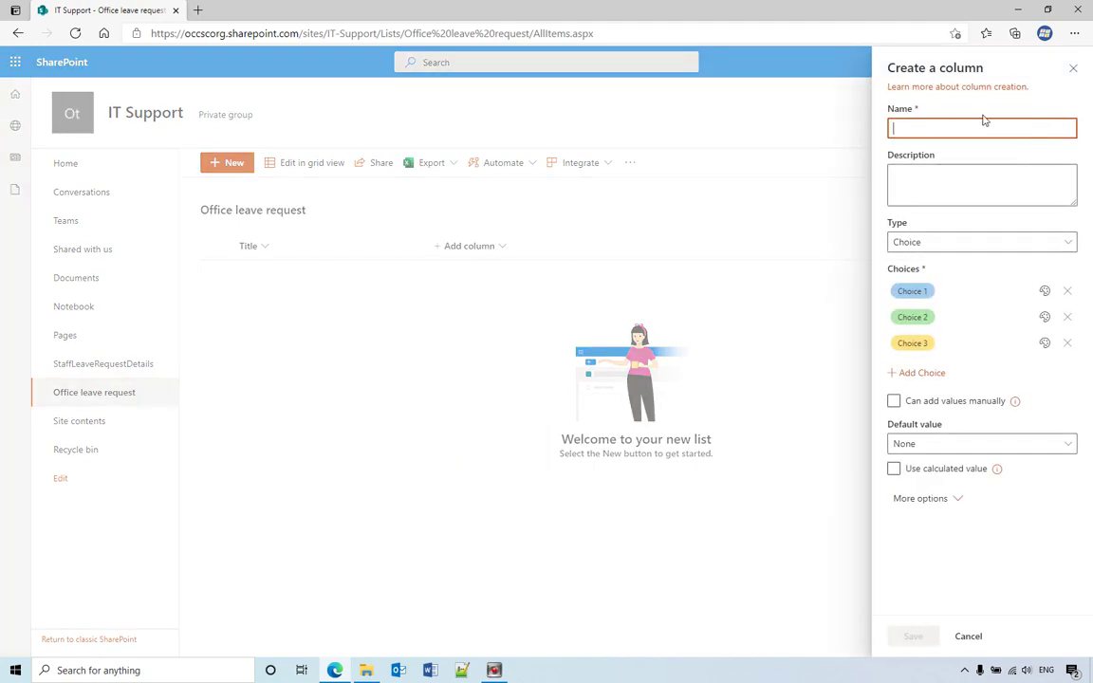
text(Leave type)
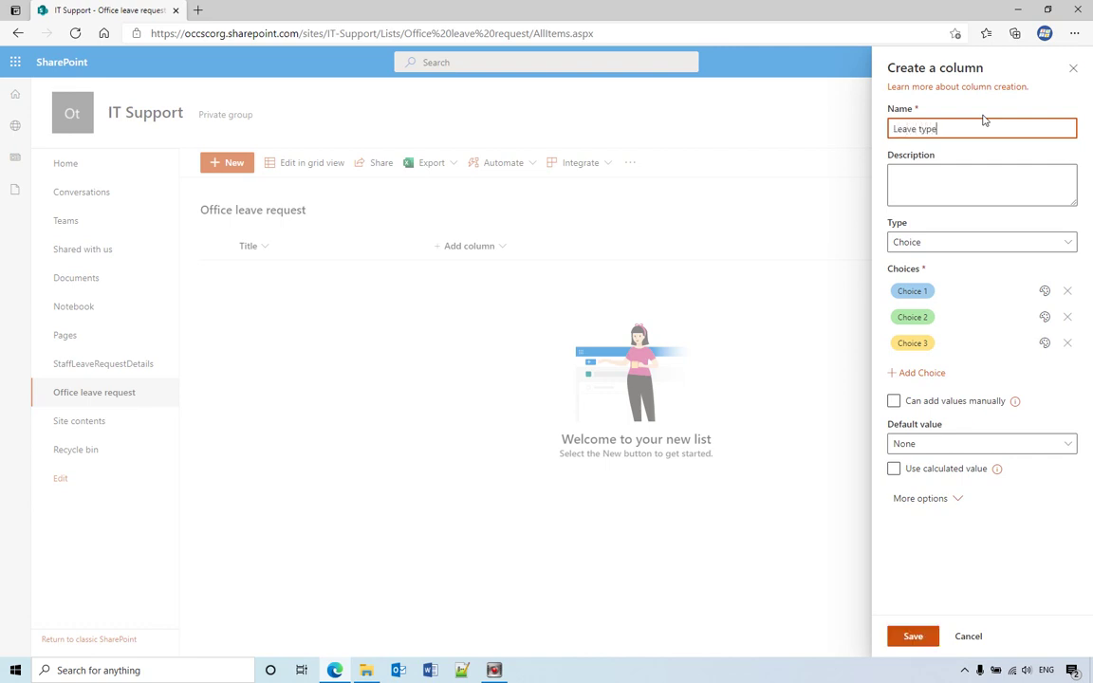
click(1062, 341)
click(928, 293)
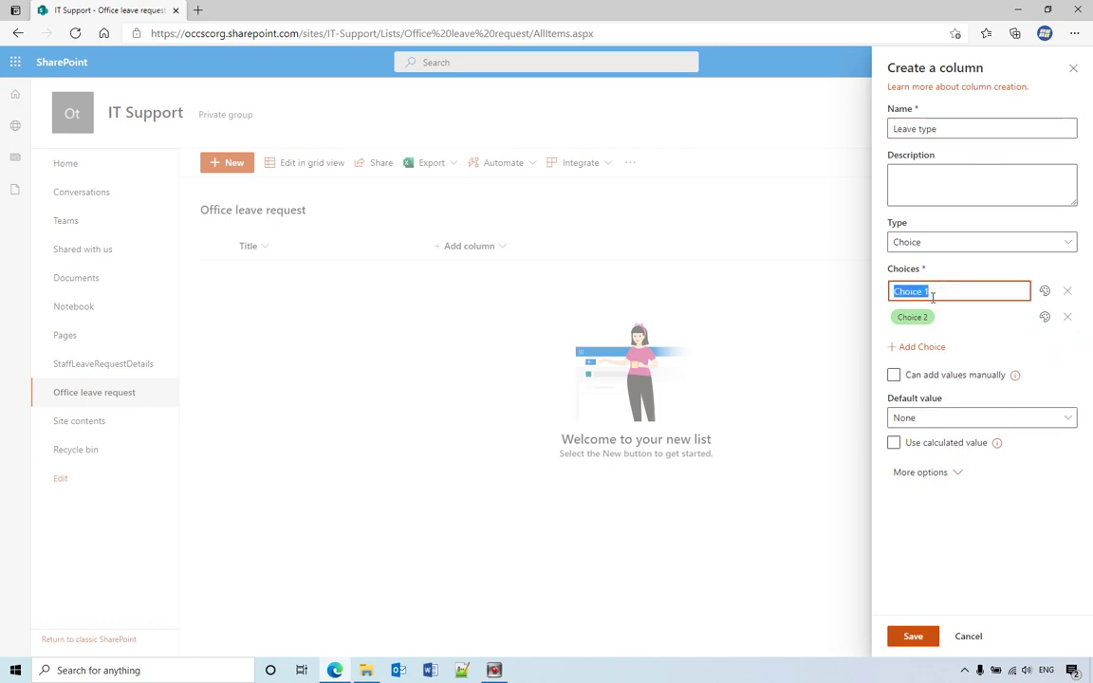
text(Sick)
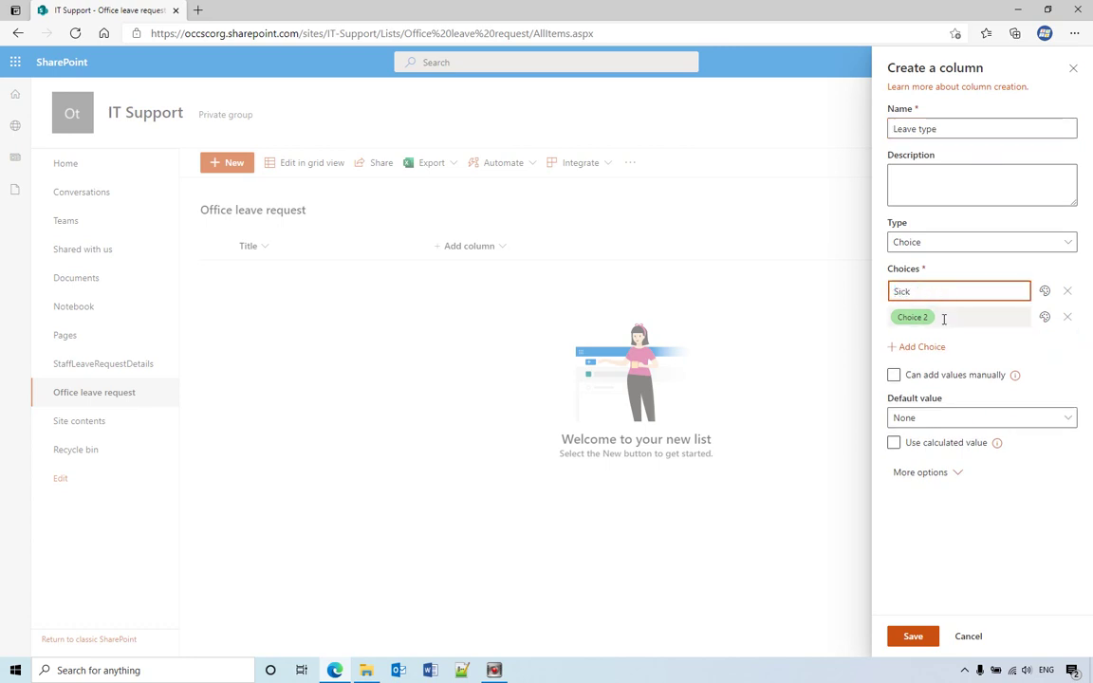
click(943, 317)
text(Vacation)
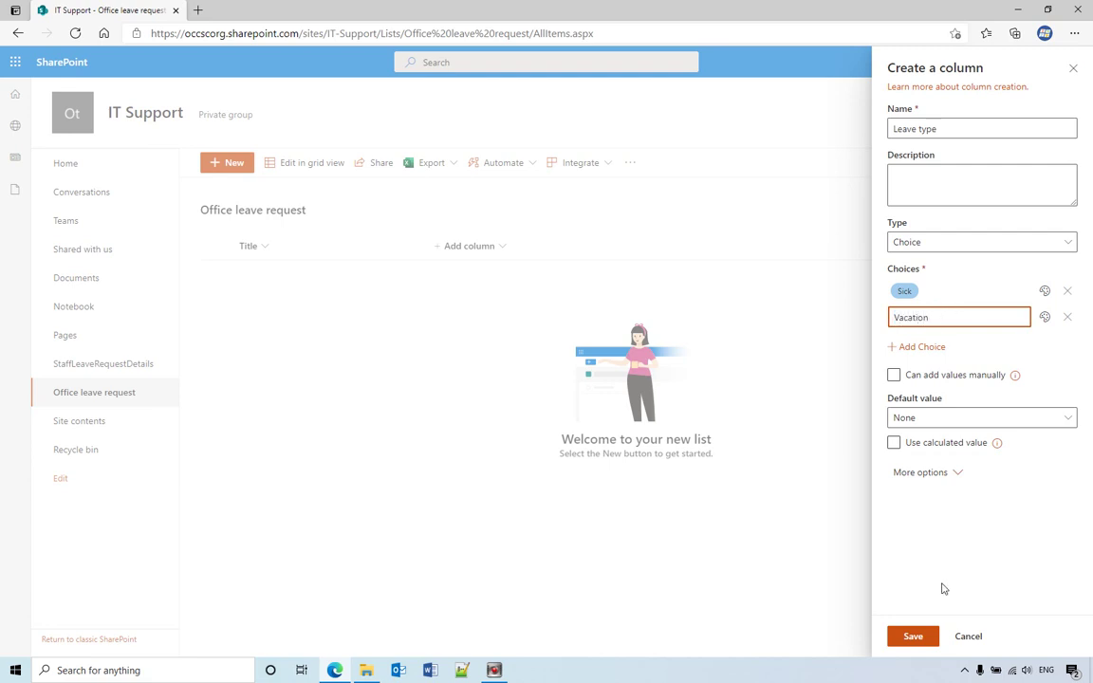
click(912, 636)
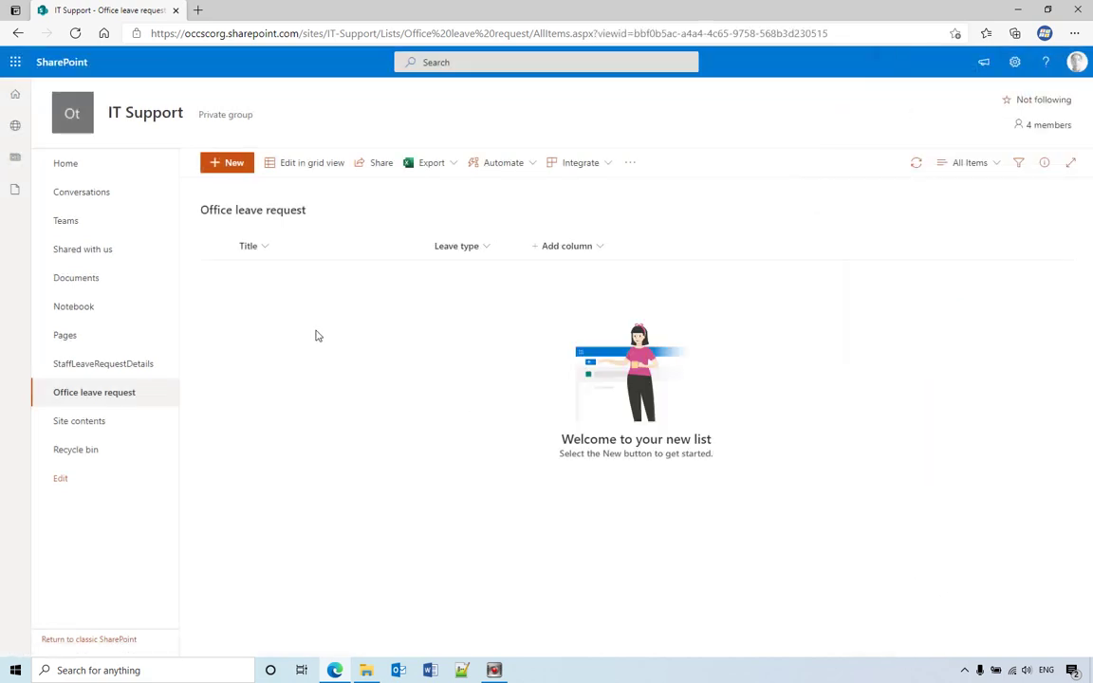
Step: Untick Title in Show/hide columns so All Items shows only Leave type
click(269, 247)
mouse_move(287, 350)
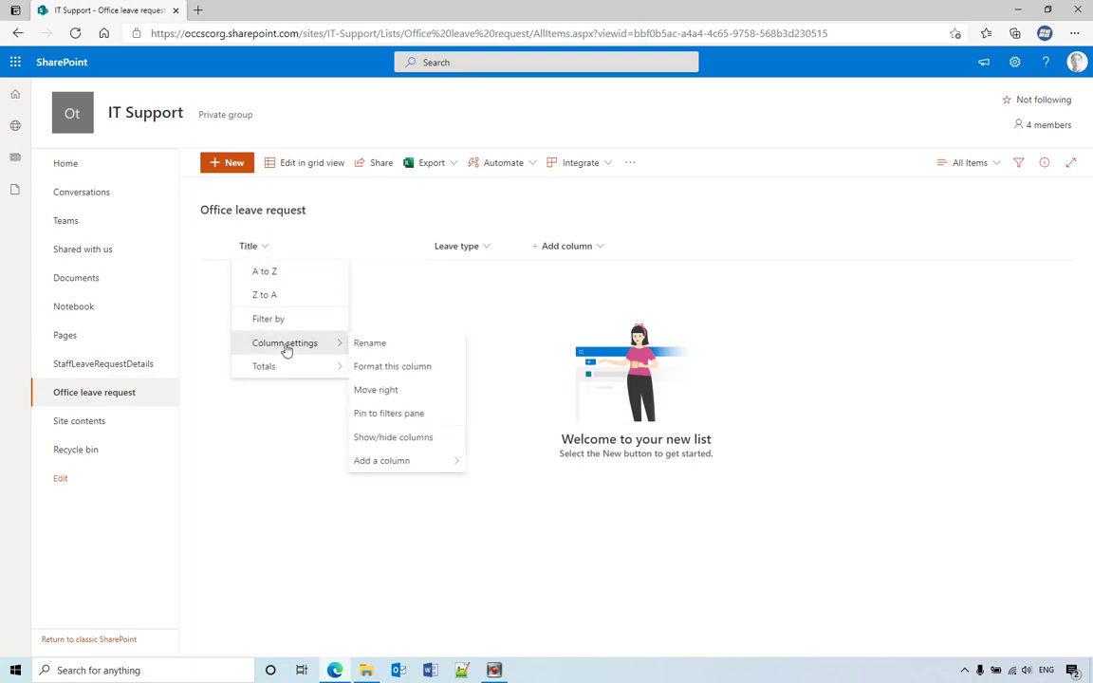
click(368, 437)
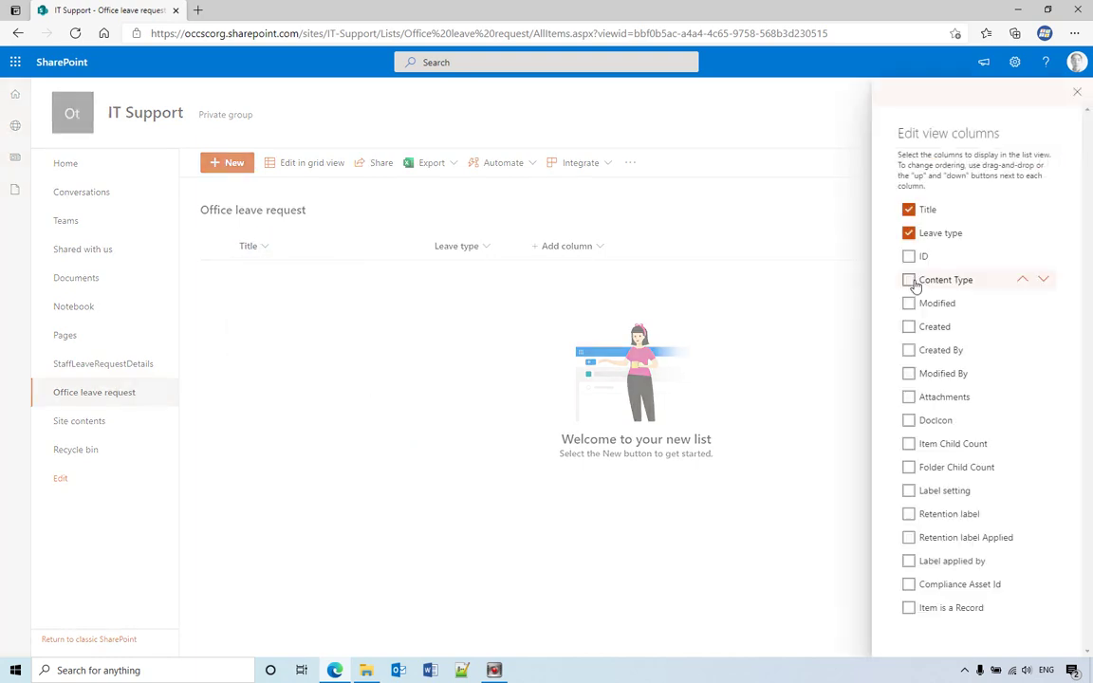
click(907, 209)
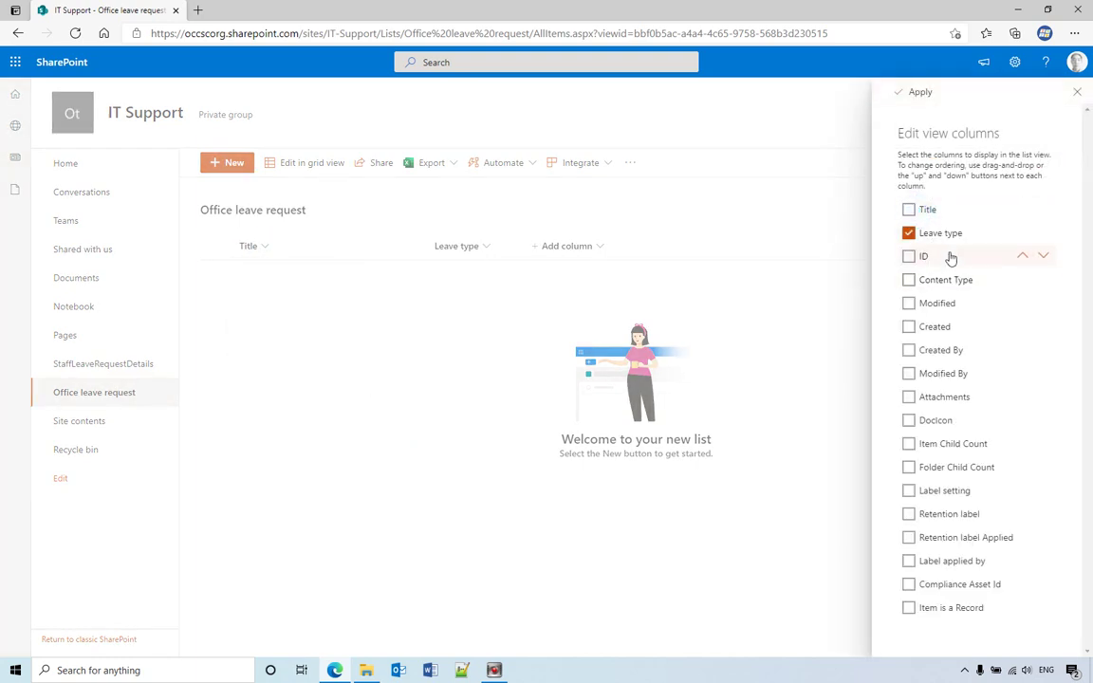
click(918, 93)
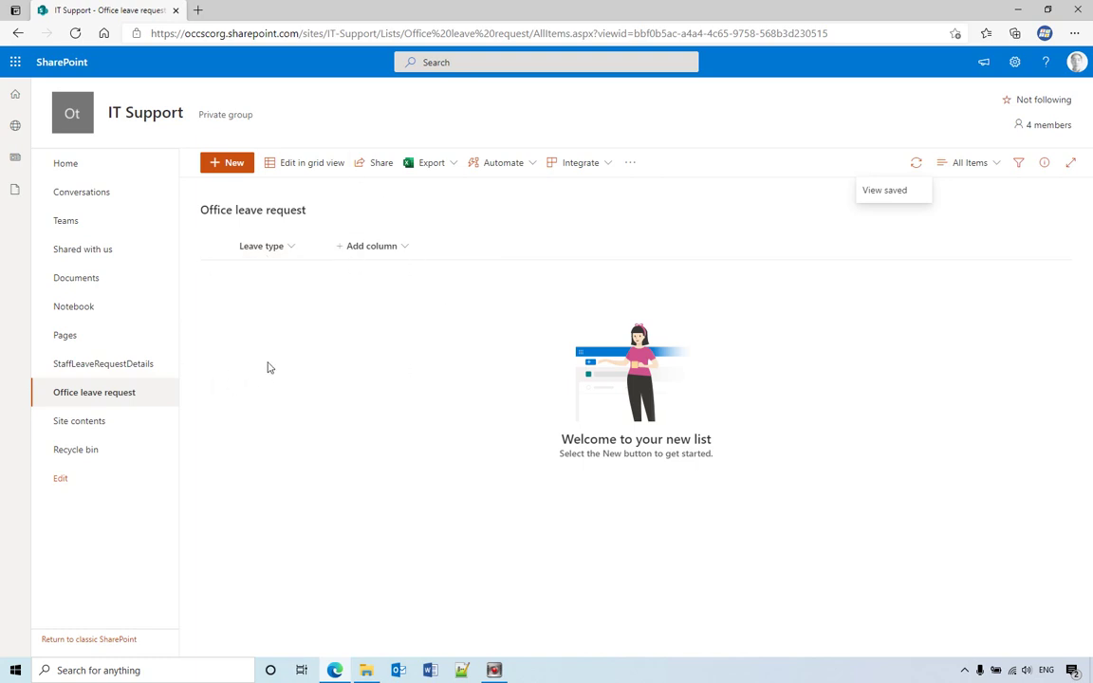
Step: Start a new list item to confirm the form now shows only Leave type and Attachments
click(239, 163)
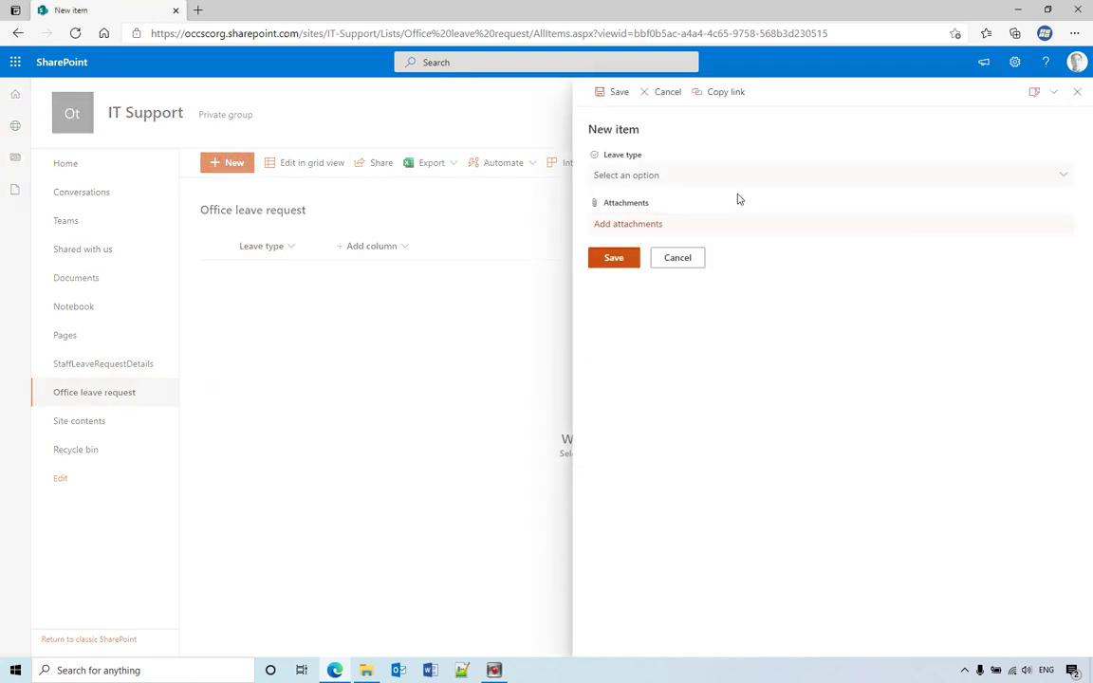